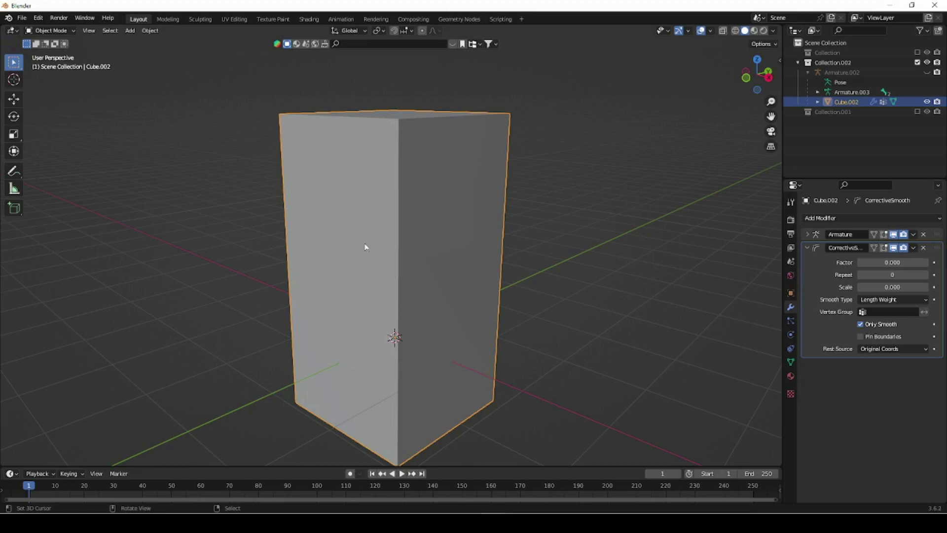
# - Inspect the box's mesh subdivisions in Edit Mode with wireframe shading, and return to Object Mode with solid shading
pyautogui.moveTo(384, 294)
pyautogui.mouseDown(button='middle')
pyautogui.moveTo(383, 313)
pyautogui.moveTo(450, 311)
pyautogui.moveTo(384, 311)
pyautogui.mouseUp(button='middle')
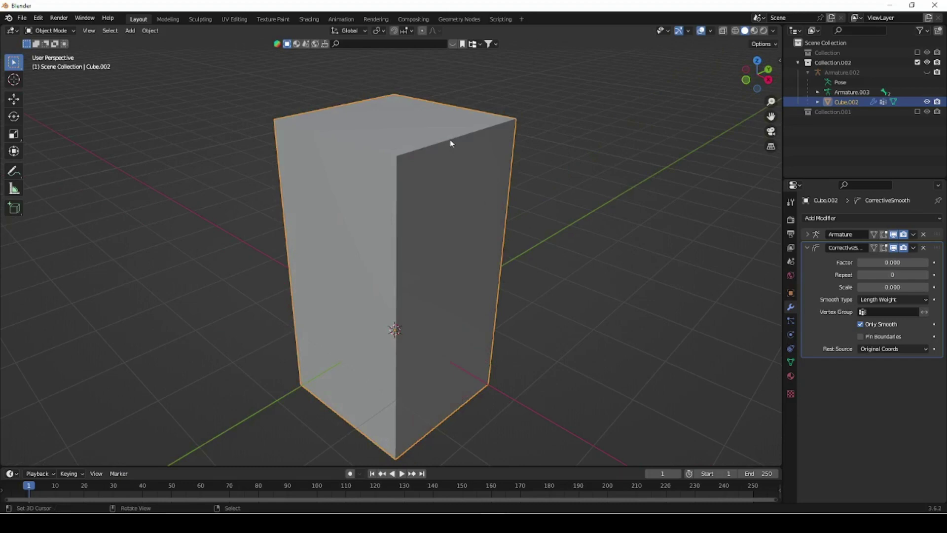
pyautogui.press('Tab')
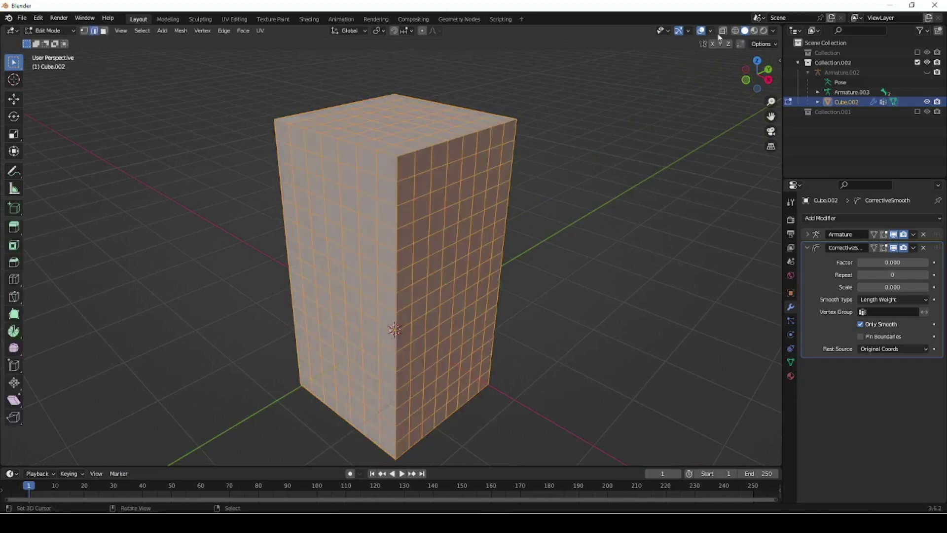
pyautogui.click(736, 31)
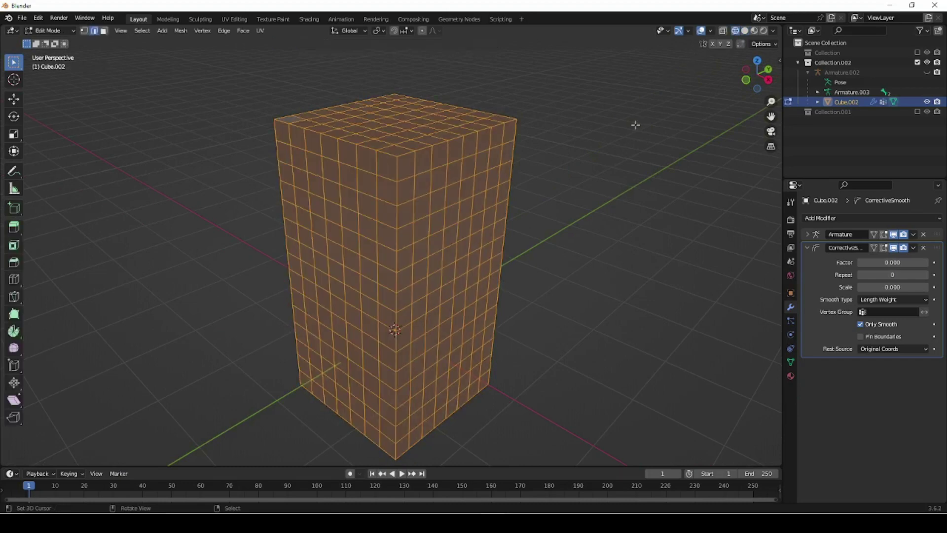
pyautogui.press('Tab')
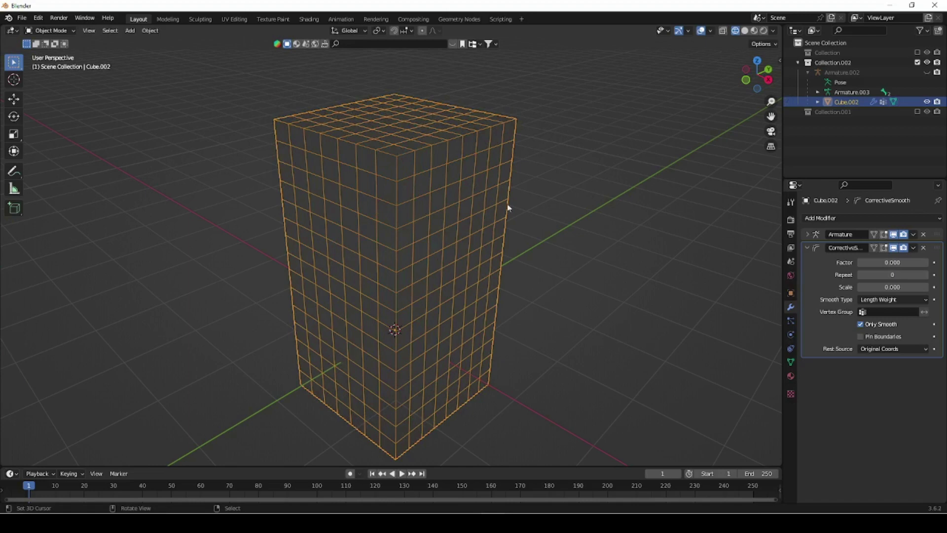
pyautogui.click(745, 31)
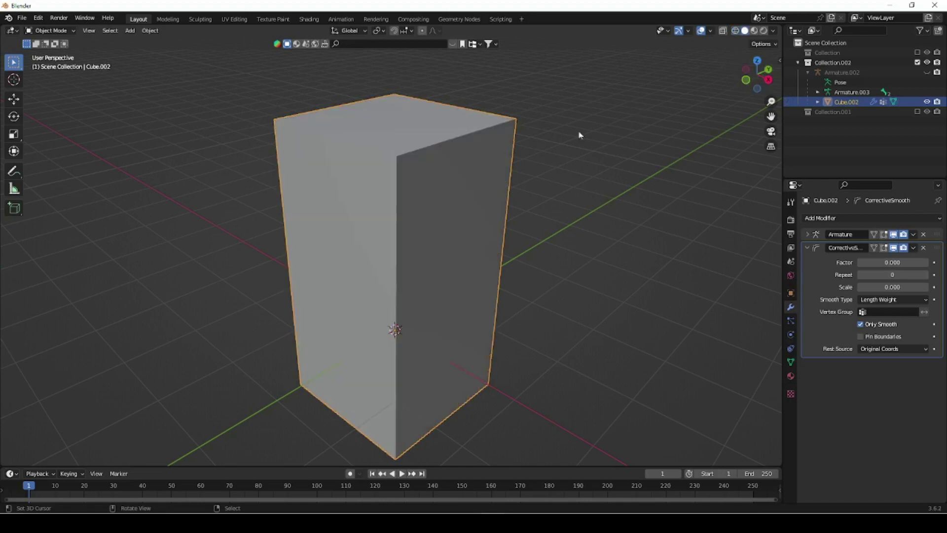
# - Unhide the two-bone armature inside the box
pyautogui.click(927, 73)
pyautogui.moveTo(359, 287); pyautogui.dragTo(385, 230, button='middle')
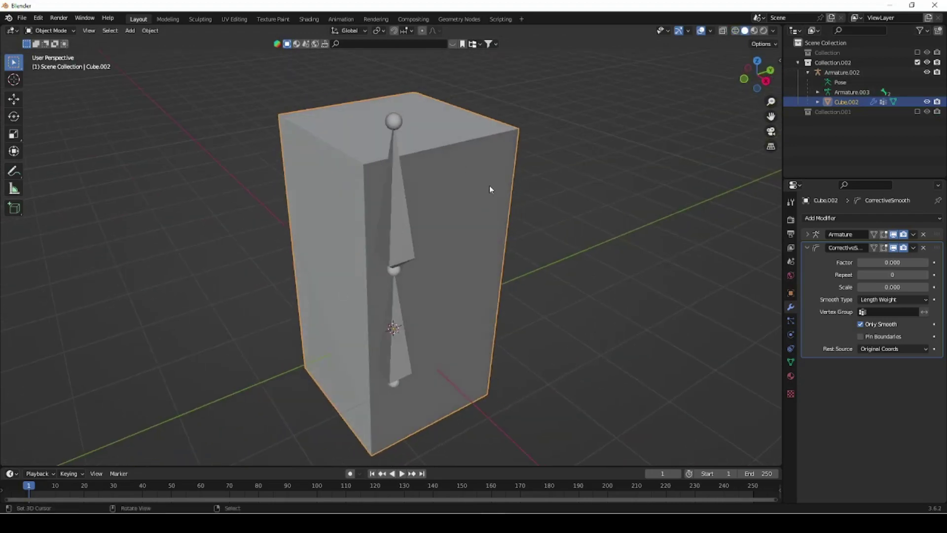
pyautogui.scroll(-5, 462, 211)
pyautogui.moveTo(416, 302); pyautogui.dragTo(437, 276, button='middle')
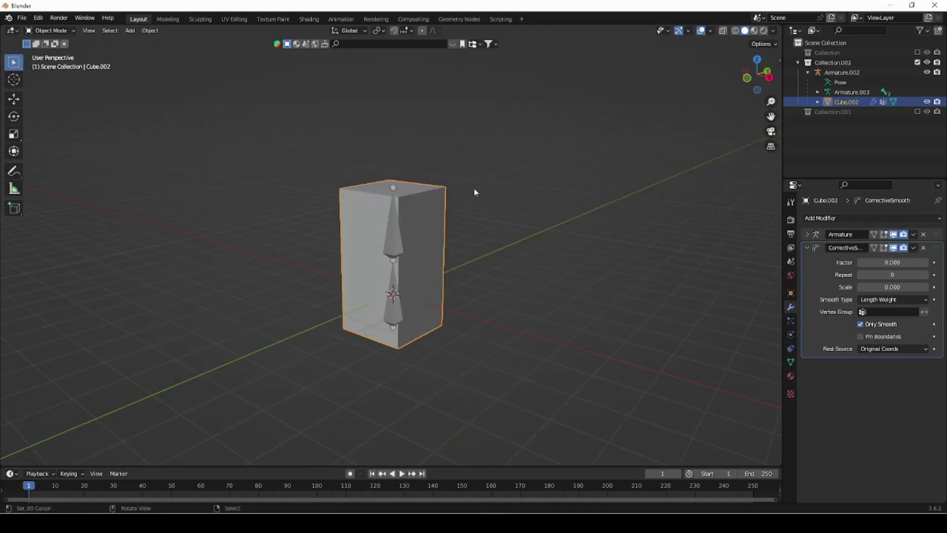
# - Put the armature into Pose Mode with its upper bone selected and CorrectiveSmooth disabled in the viewport for the box
pyautogui.hotkey('ctrl', 'z')
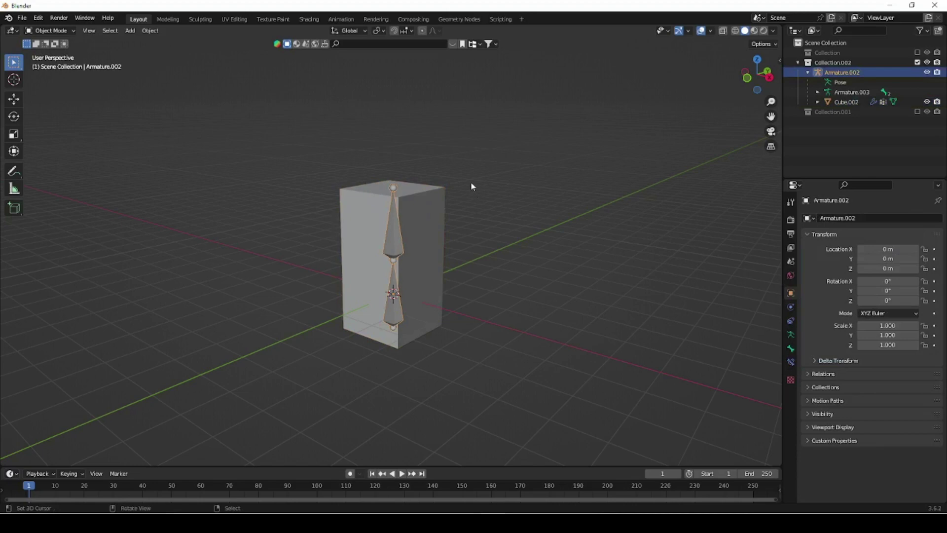
pyautogui.hotkey('ctrl', 'shift', 'z')
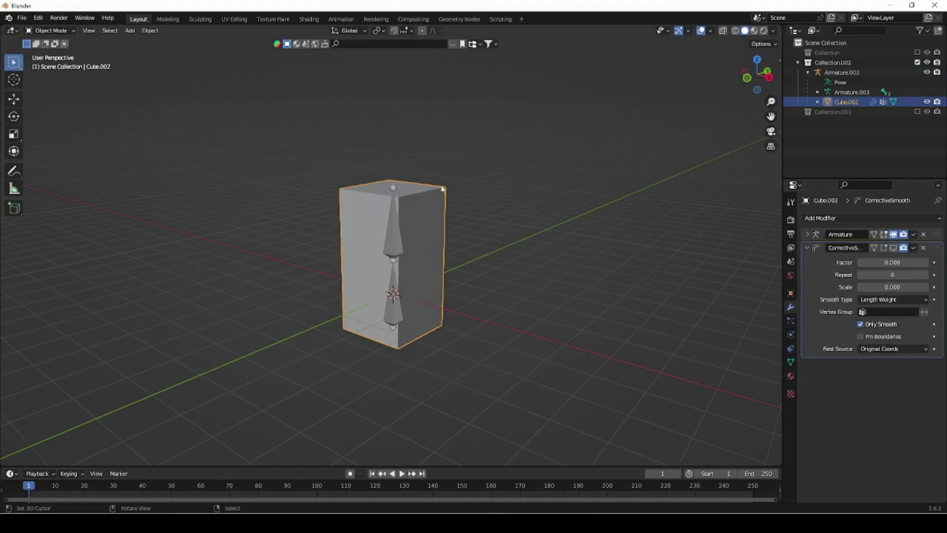
pyautogui.click(387, 211)
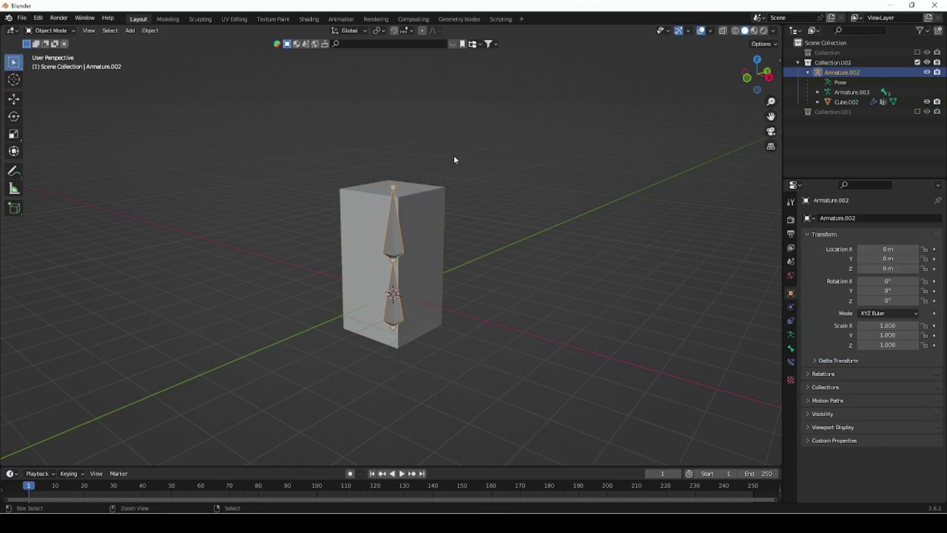
pyautogui.hotkey('ctrl', 'Tab')
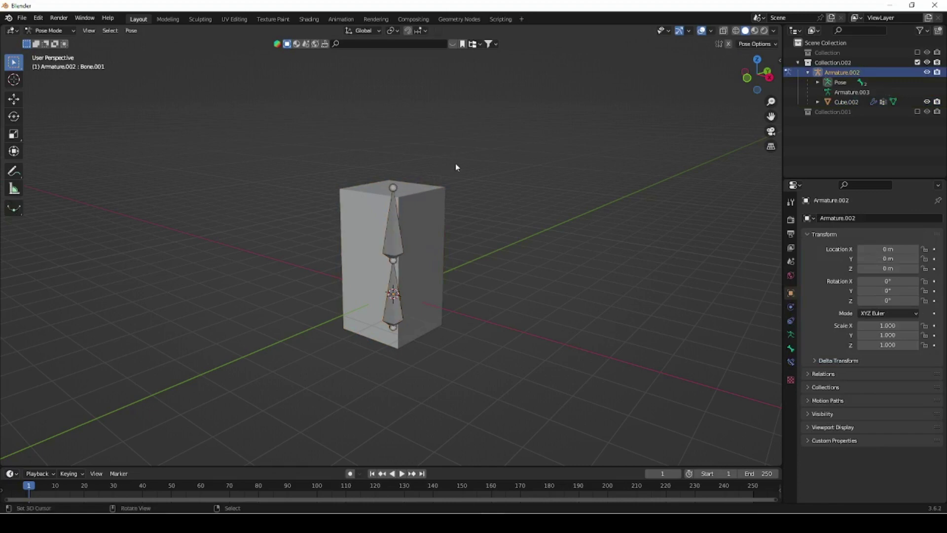
pyautogui.hotkey('ctrl', 'z')
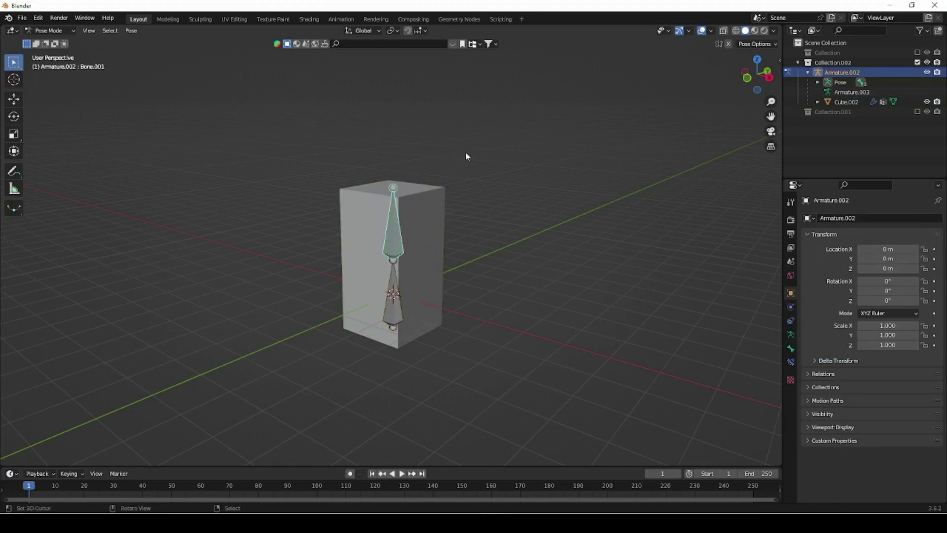
# - Rotate the upper bone about 43.1° around the global Y axis to bend the box
pyautogui.press('r')
pyautogui.press('y')
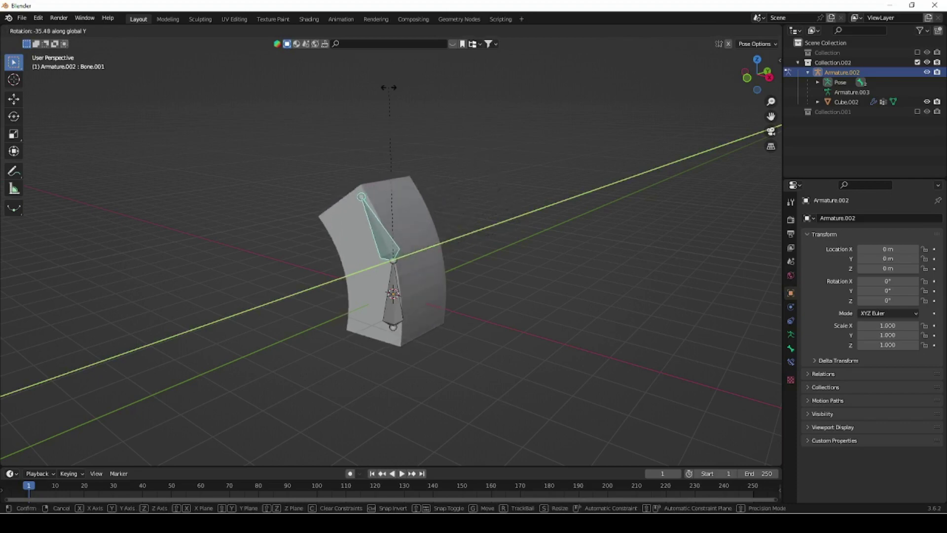
pyautogui.click(503, 234)
pyautogui.moveTo(503, 233); pyautogui.dragTo(451, 336, button='middle')
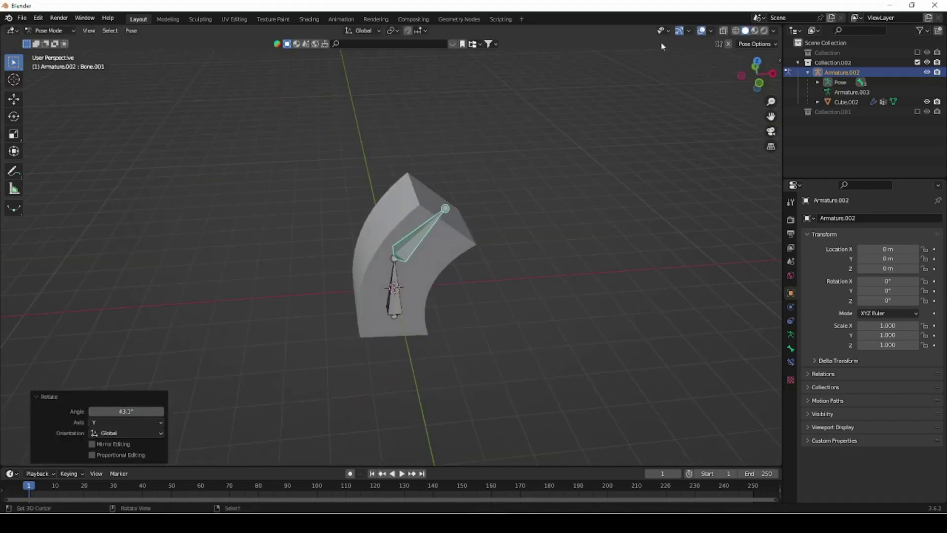
# - Hide the floor grid in the viewport overlays
pyautogui.click(711, 31)
pyautogui.click(683, 79)
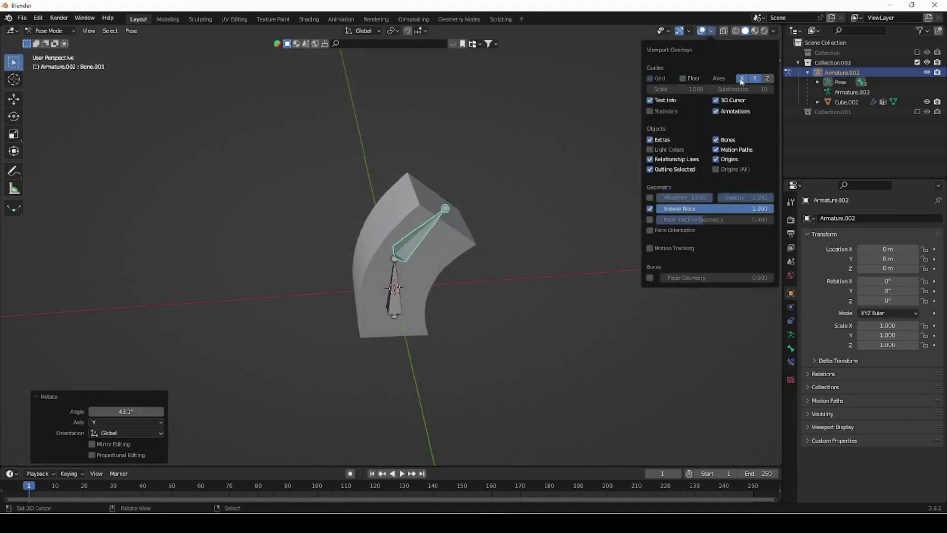
pyautogui.moveTo(281, 354); pyautogui.dragTo(210, 329, button='middle')
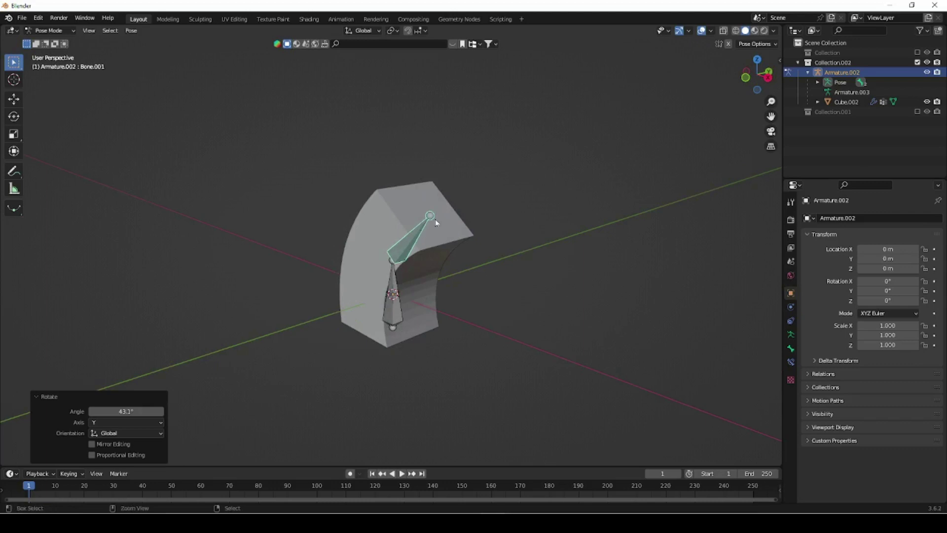
# - Undo the upper bone's rotation and try another rotation around the global Y axis, cancelling it
pyautogui.hotkey('ctrl', 'z')
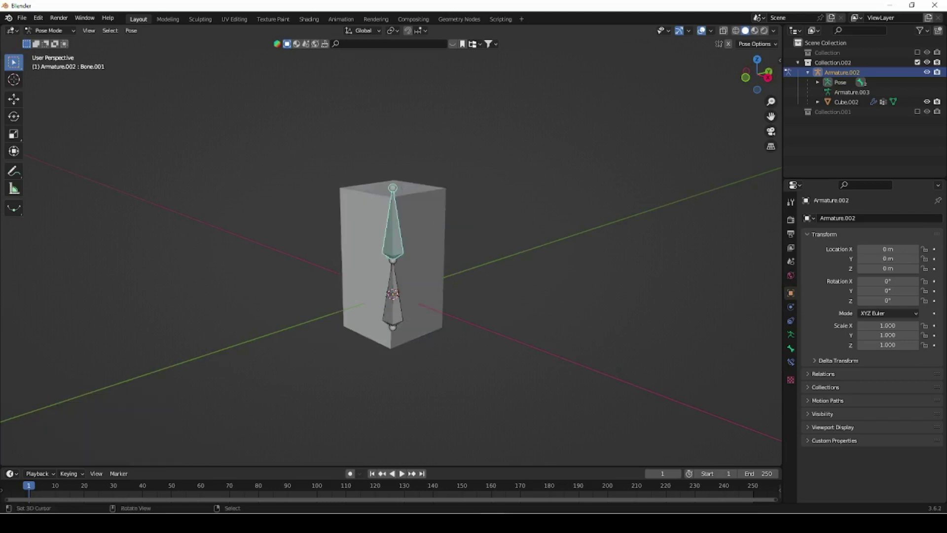
pyautogui.press('r')
pyautogui.press('y')
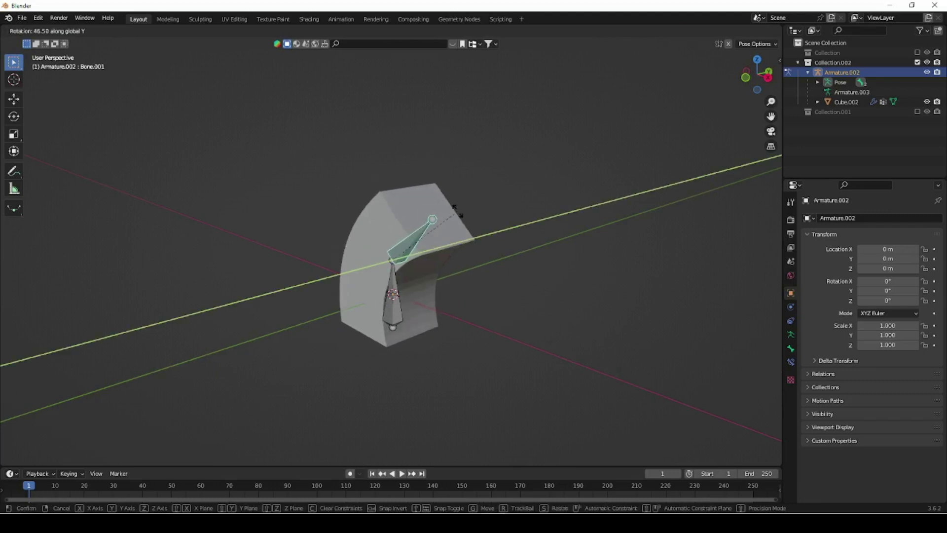
pyautogui.press('Escape')
# - Test a strong bend by rotating the upper bone 120° around the global Y axis, and undo it
pyautogui.press('KP_1')
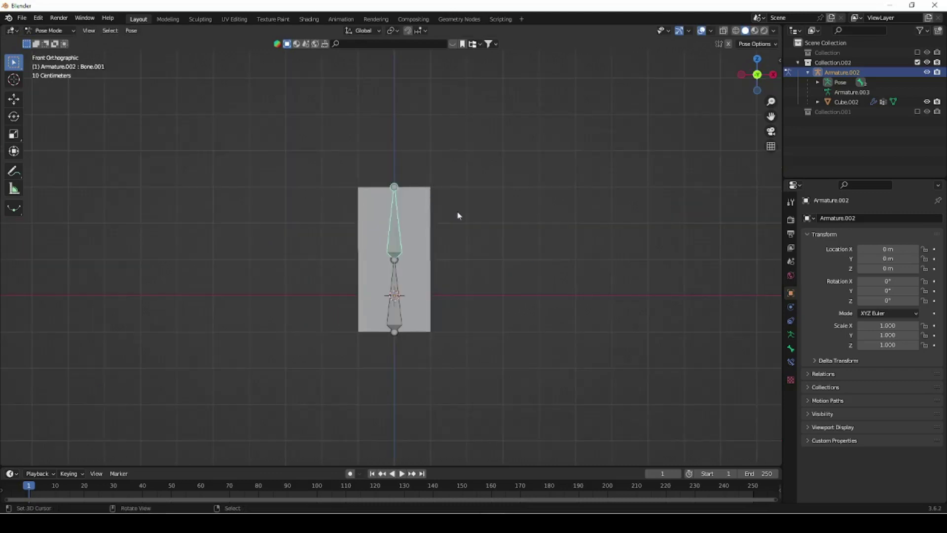
pyautogui.press('r')
pyautogui.press('y')
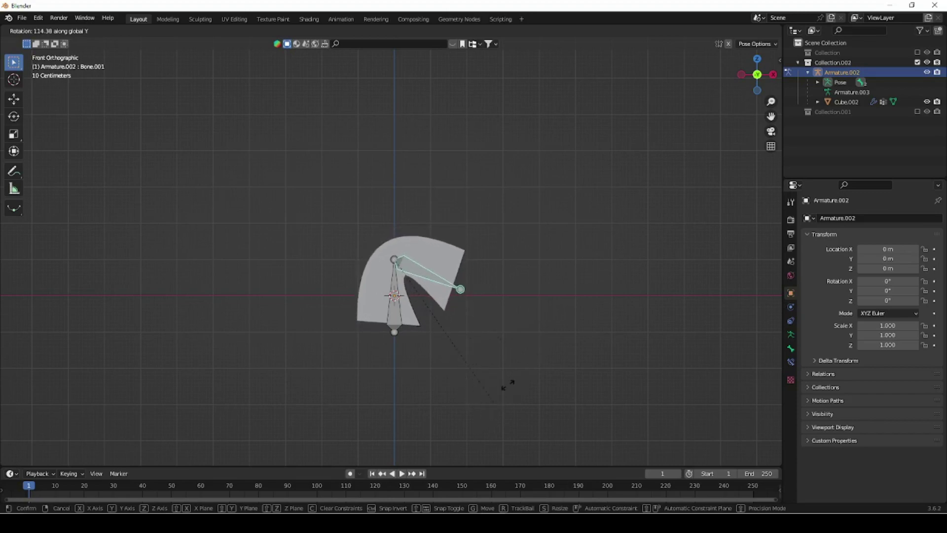
pyautogui.click(478, 411)
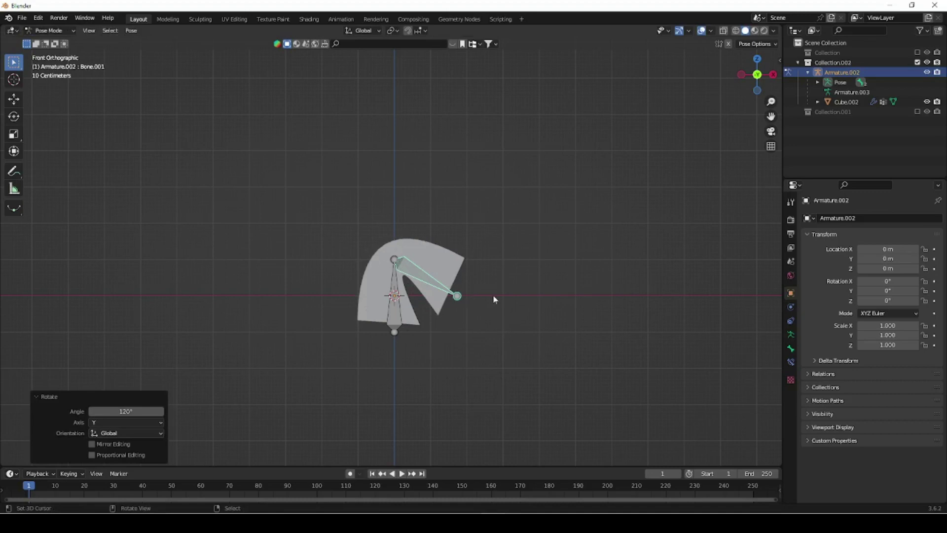
pyautogui.hotkey('ctrl', 'z')
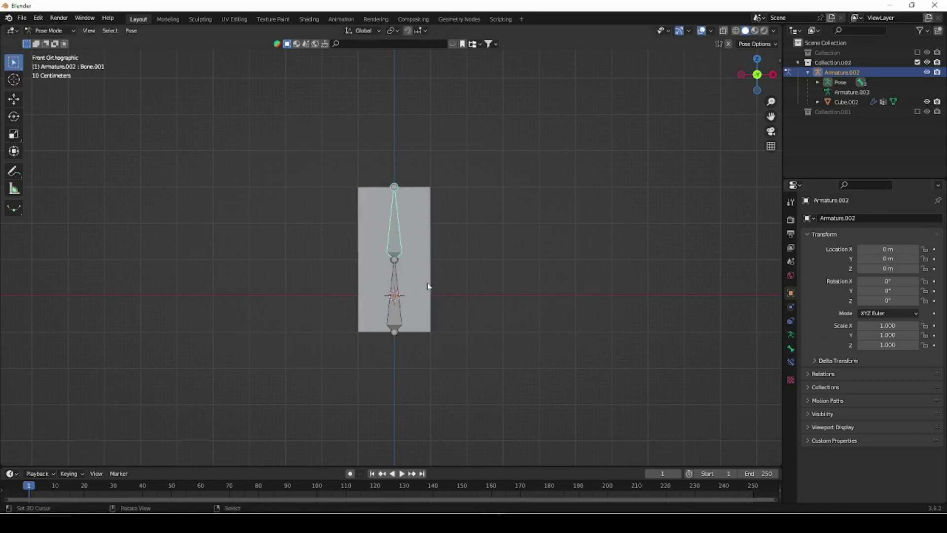
# - Return to Object Mode and remove the CorrectiveSmooth modifier from the box
pyautogui.hotkey('ctrl', 'Tab')
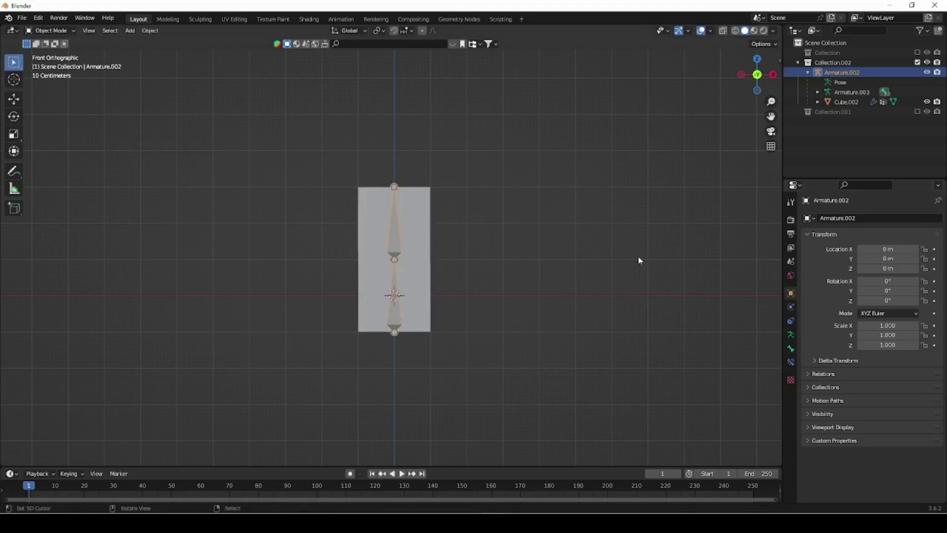
pyautogui.click(425, 215)
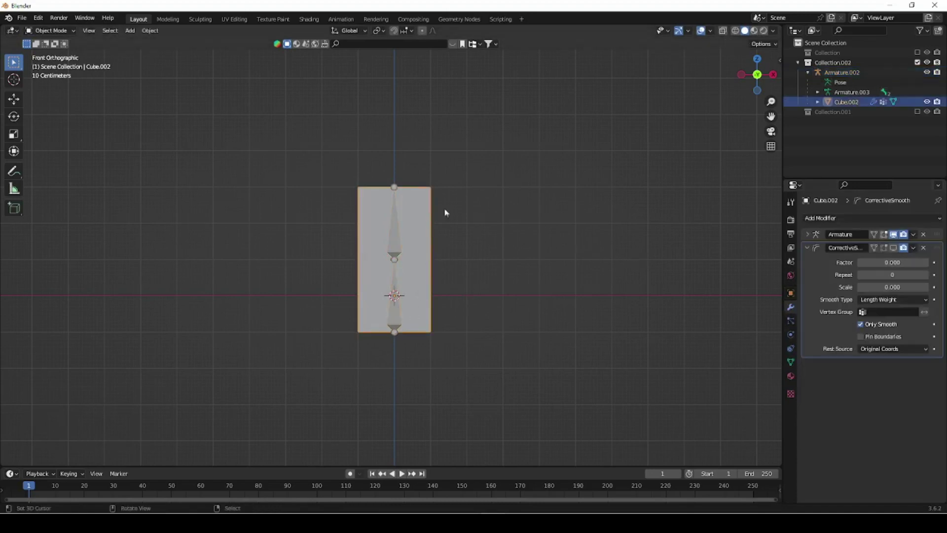
pyautogui.click(923, 248)
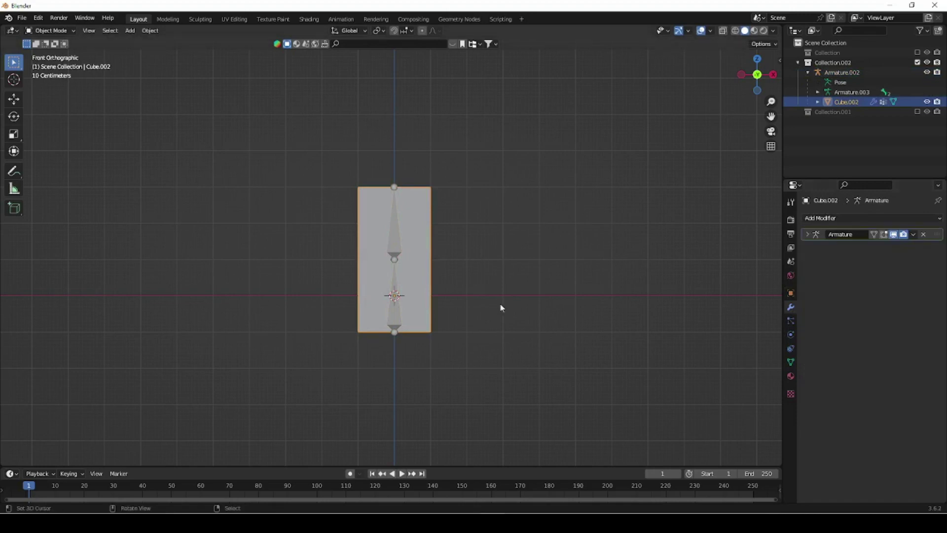
# - Test the box's bend without CorrectiveSmooth by rotating the upper bone around the global Y axis, and cancel the rotation
pyautogui.click(397, 226)
pyautogui.hotkey('ctrl', 'Tab')
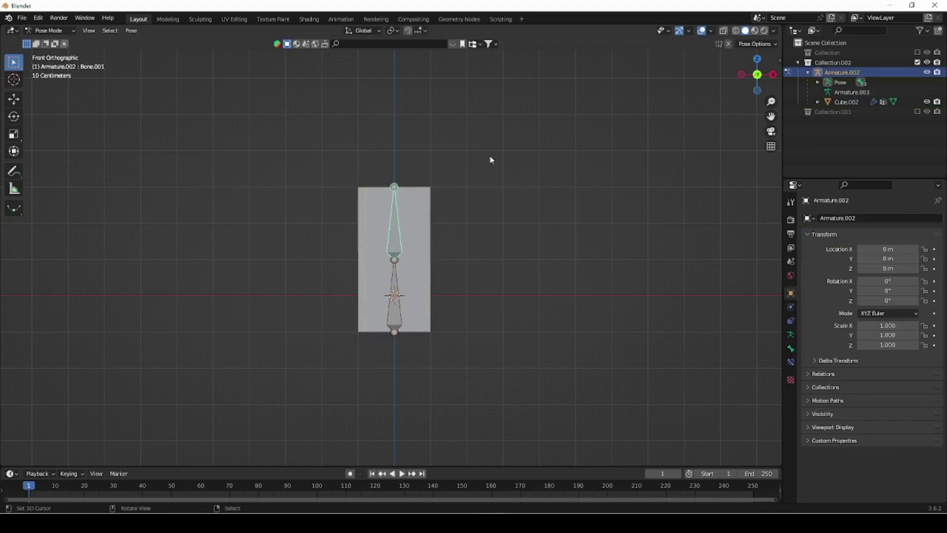
pyautogui.press('r')
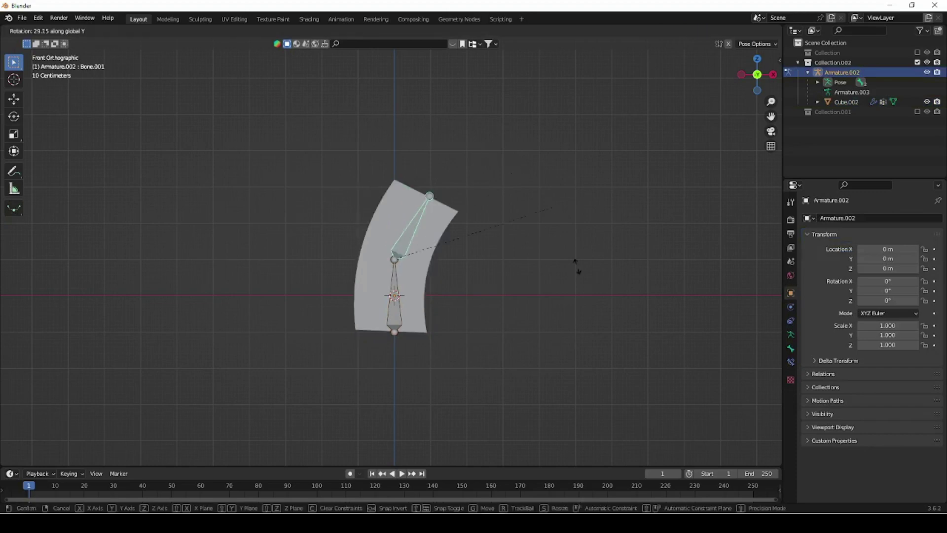
pyautogui.rightClick(489, 443)
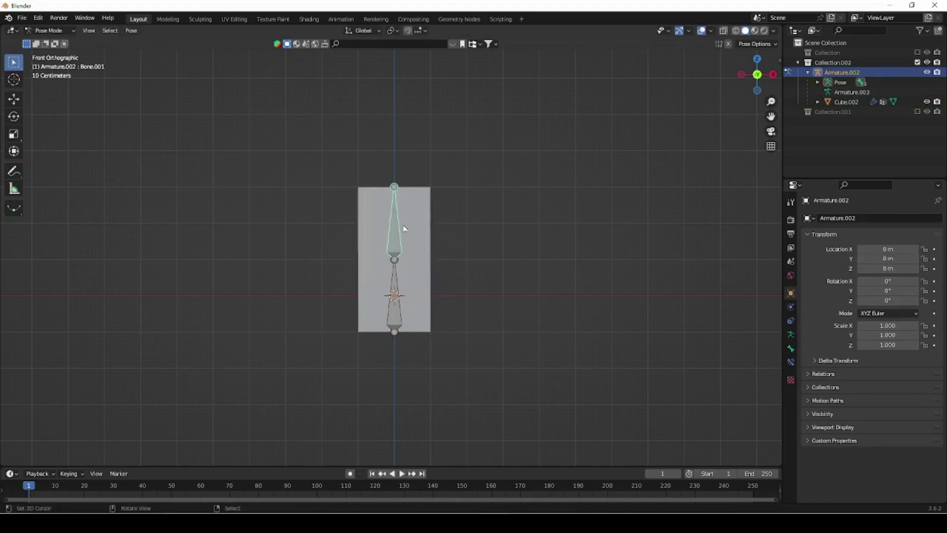
# - Add a Smooth Corrective modifier to the box and set its factor, repeat and scale to 0
pyautogui.hotkey('ctrl', 'Tab')
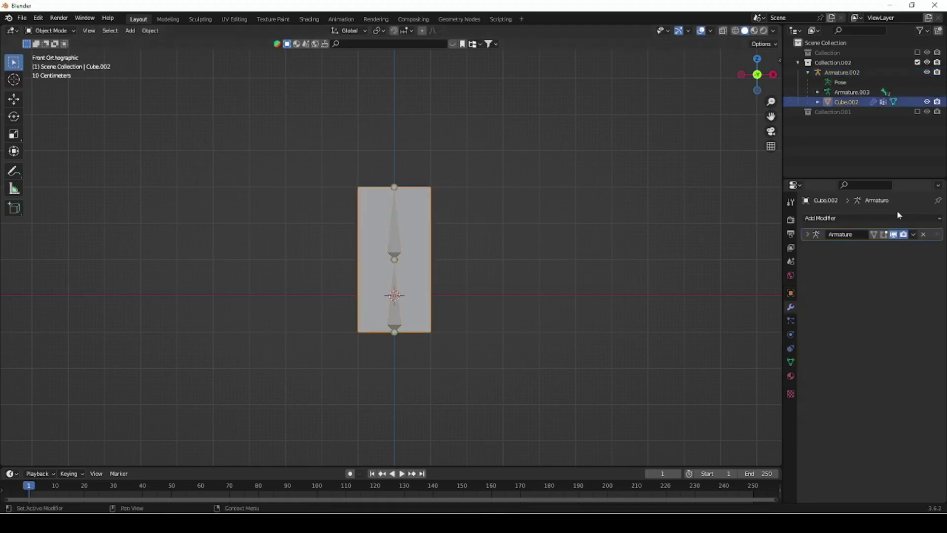
pyautogui.click(858, 217)
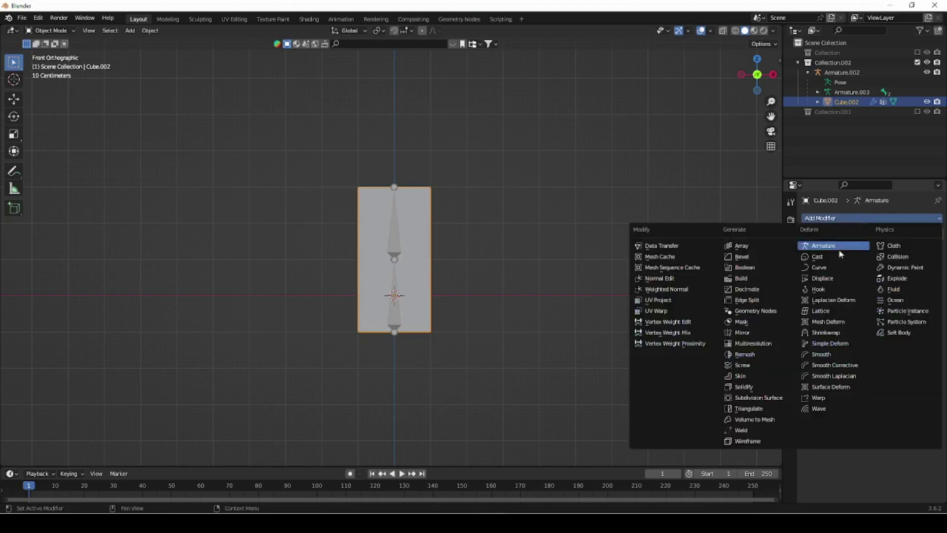
pyautogui.click(833, 366)
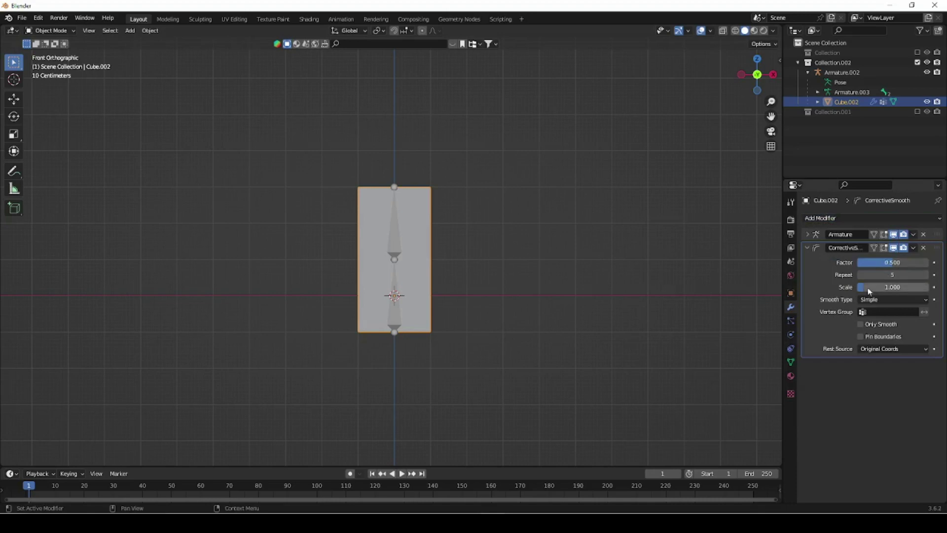
pyautogui.moveTo(891, 276); pyautogui.dragTo(867, 261)
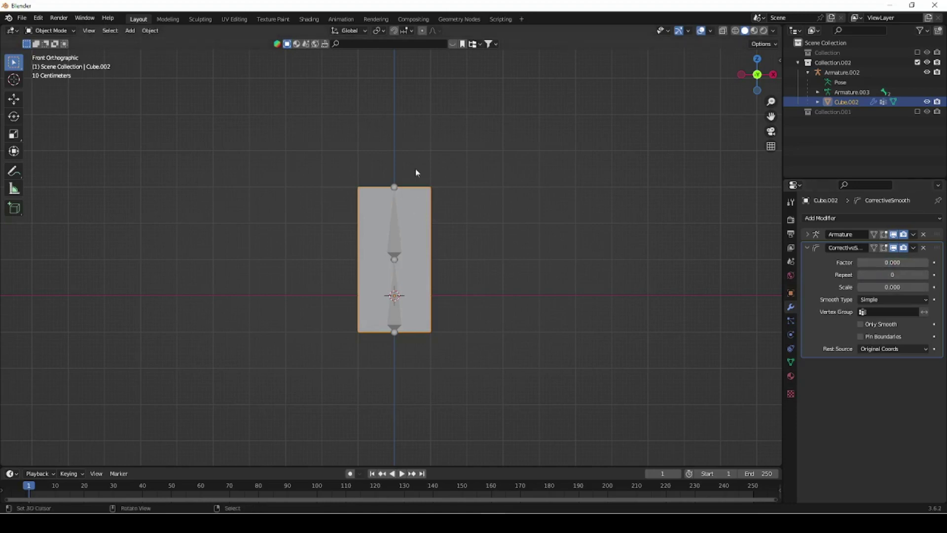
# - Rotate the armature's upper bone about 96.5° around the global Y axis in Pose Mode
pyautogui.click(394, 223)
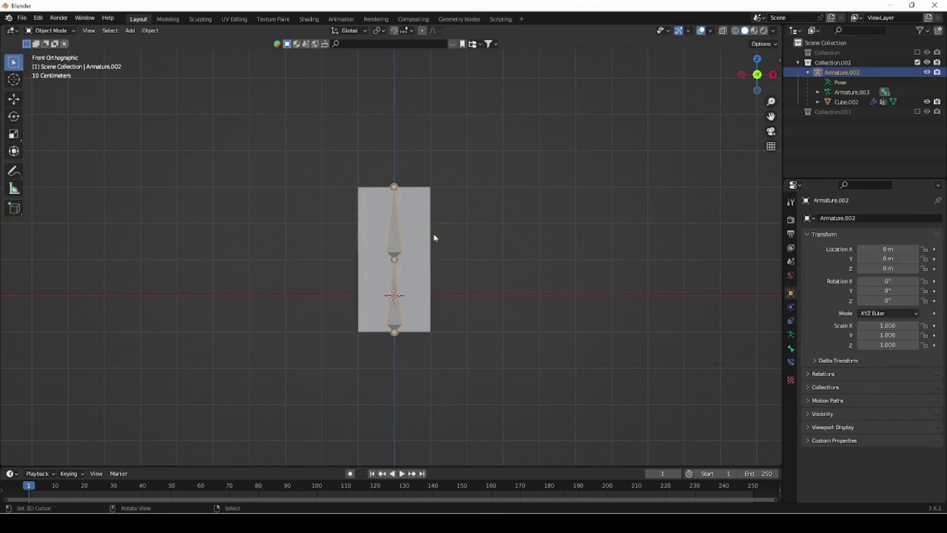
pyautogui.hotkey('ctrl', 'Tab')
pyautogui.press('r')
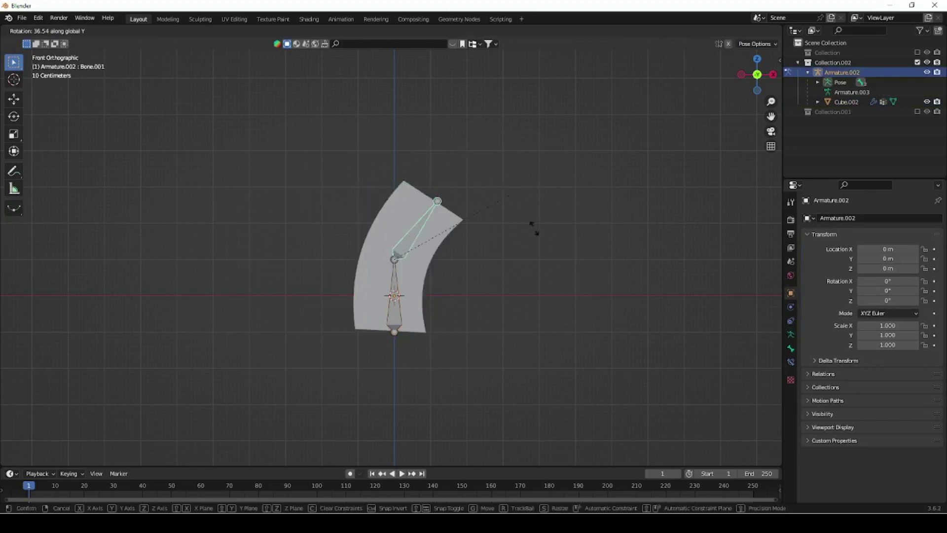
pyautogui.click(519, 333)
pyautogui.scroll(4, 424, 302)
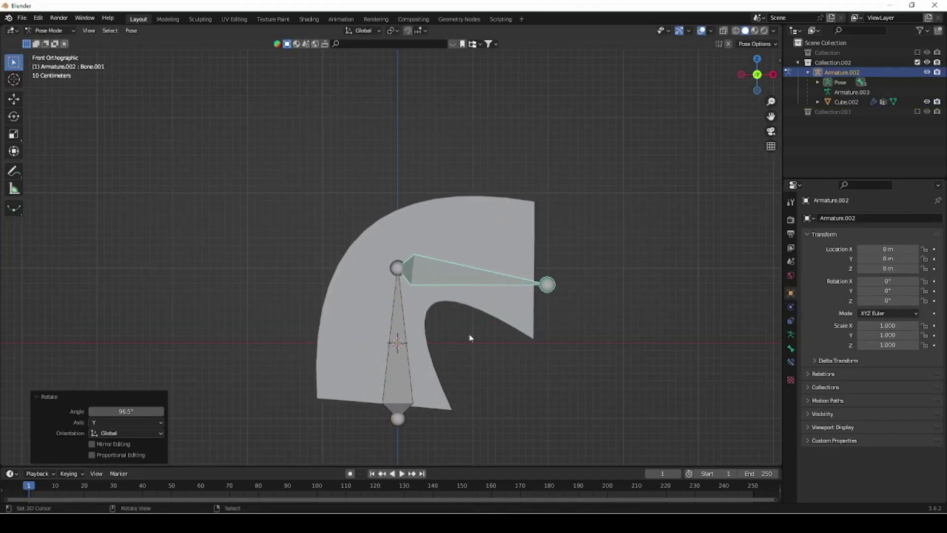
# - Return to Object Mode, select the bent box and set its CorrectiveSmooth repeat to 1 and factor to 1
pyautogui.hotkey('ctrl', 'Tab')
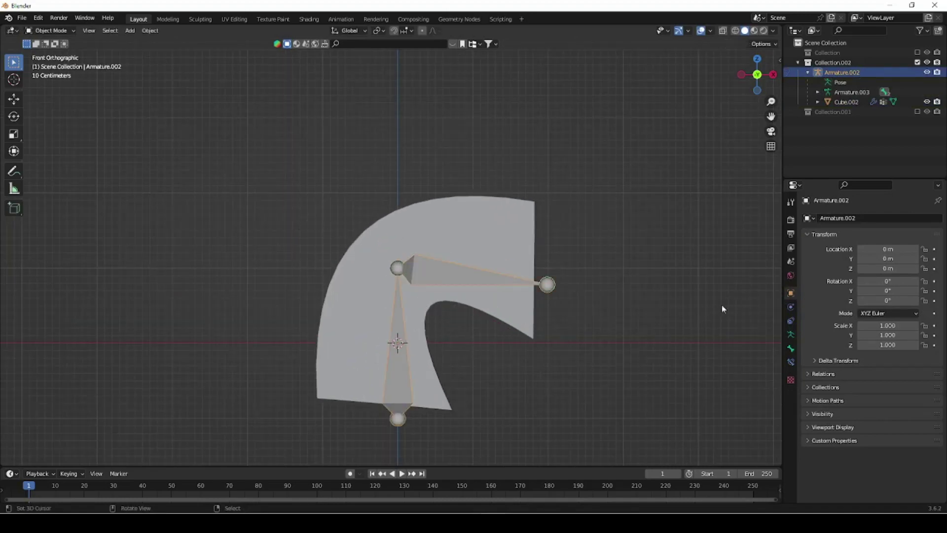
pyautogui.click(538, 343)
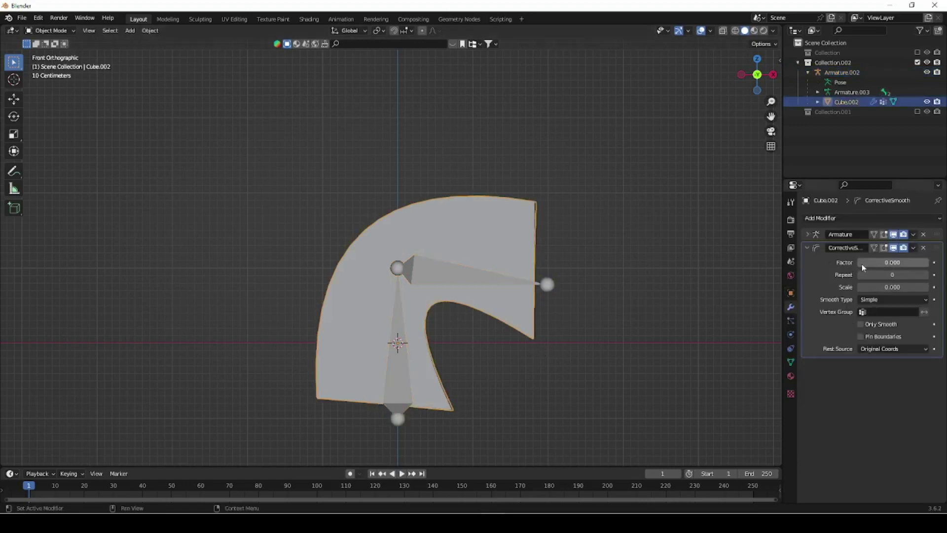
pyautogui.click(926, 276)
pyautogui.moveTo(867, 263); pyautogui.dragTo(928, 263)
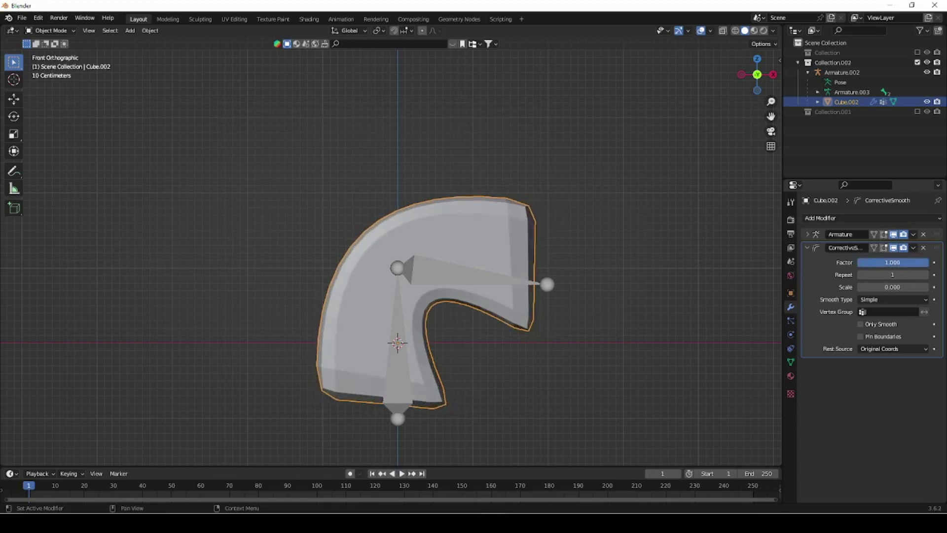
pyautogui.moveTo(551, 335); pyautogui.dragTo(716, 301, button='middle')
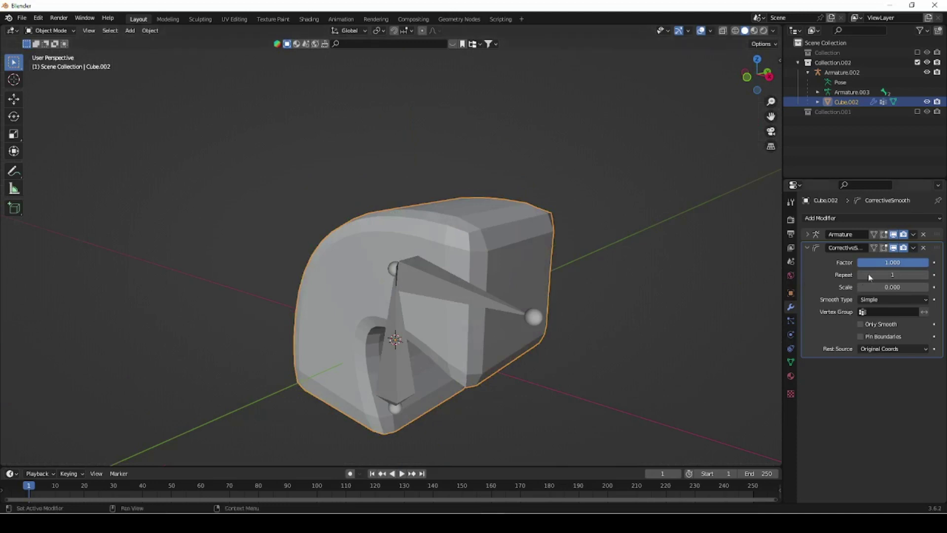
# - Set the CorrectiveSmooth factor to 0 and back to 1 to compare the bent box with and without smoothing
pyautogui.moveTo(918, 262); pyautogui.dragTo(858, 263)
pyautogui.moveTo(596, 302); pyautogui.dragTo(371, 265, button='middle')
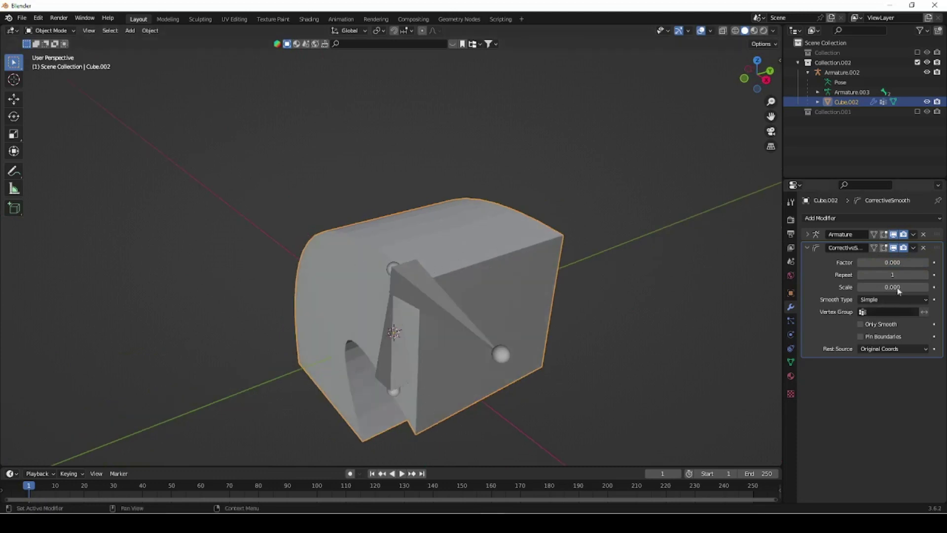
pyautogui.moveTo(866, 263); pyautogui.dragTo(930, 262)
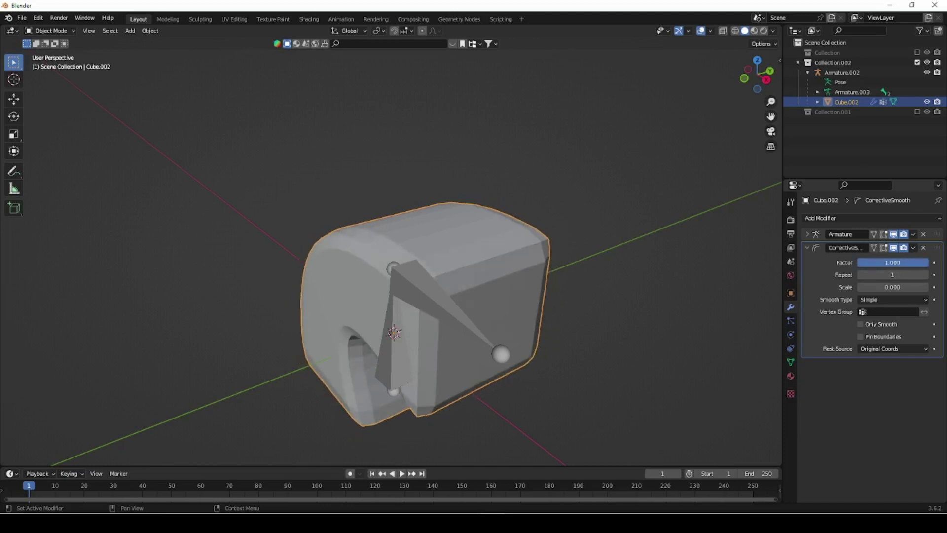
pyautogui.moveTo(573, 345); pyautogui.dragTo(622, 284, button='middle')
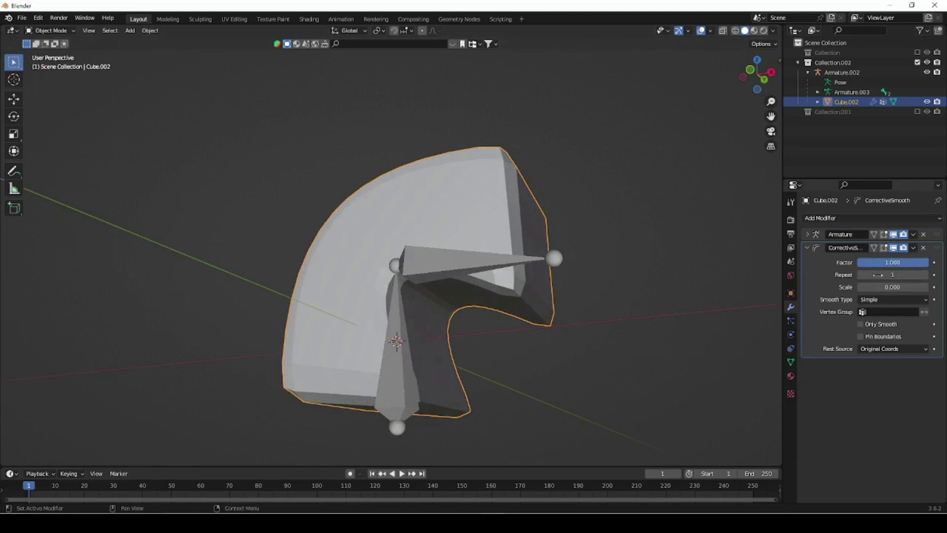
# - Set the CorrectiveSmooth repeat to 21 and inspect the bent box from the right and front
pyautogui.moveTo(893, 275)
pyautogui.mouseDown()
pyautogui.moveTo(916, 275)
pyautogui.moveTo(903, 275)
pyautogui.mouseUp()
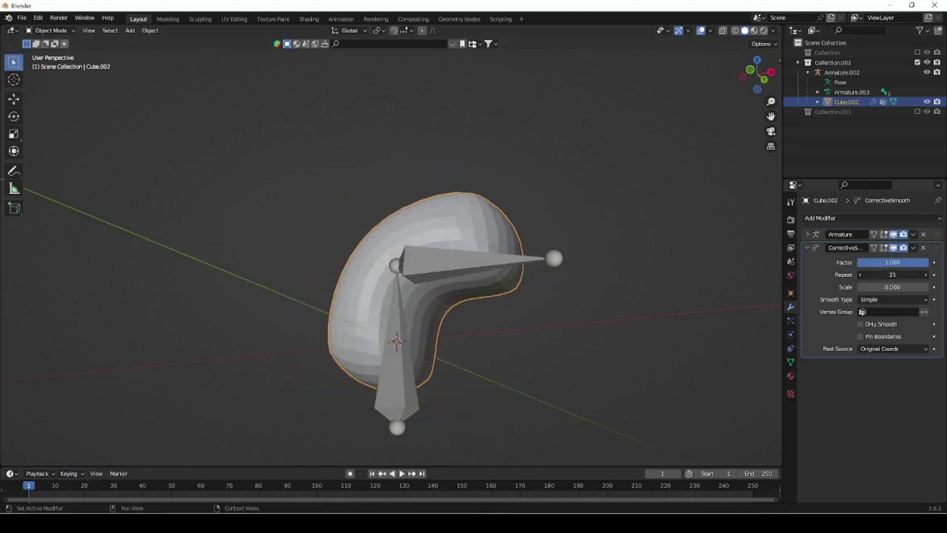
pyautogui.moveTo(580, 318); pyautogui.dragTo(506, 324, button='middle')
pyautogui.moveTo(601, 326); pyautogui.dragTo(620, 330, button='middle')
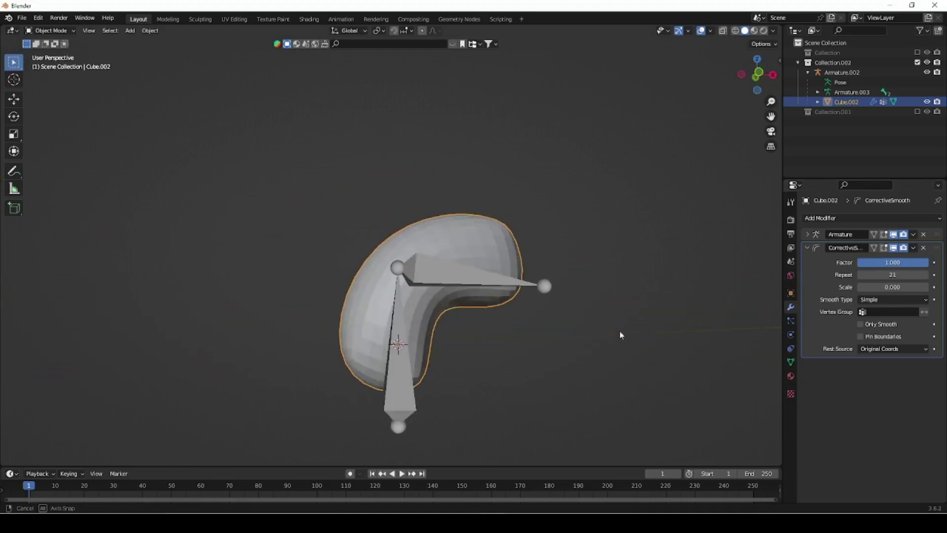
pyautogui.press('KP_3')
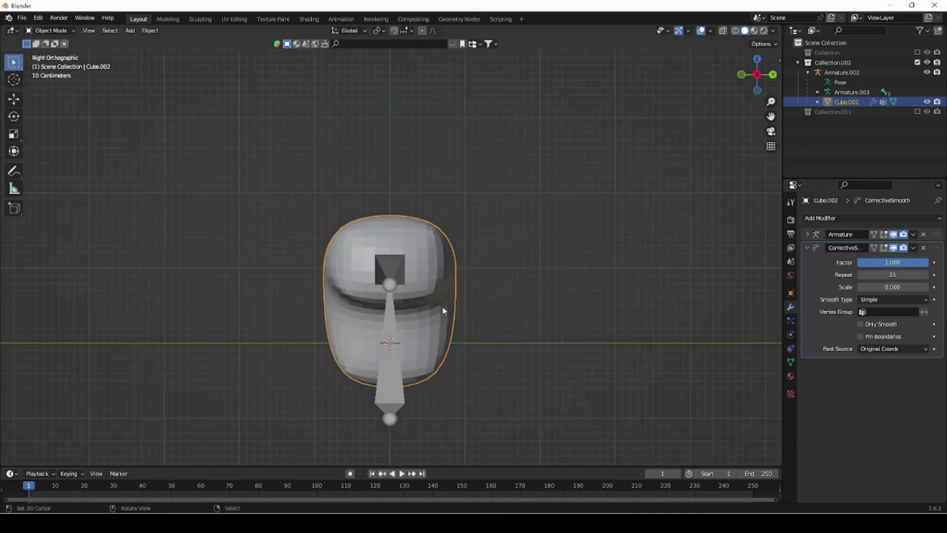
pyautogui.press('KP_1')
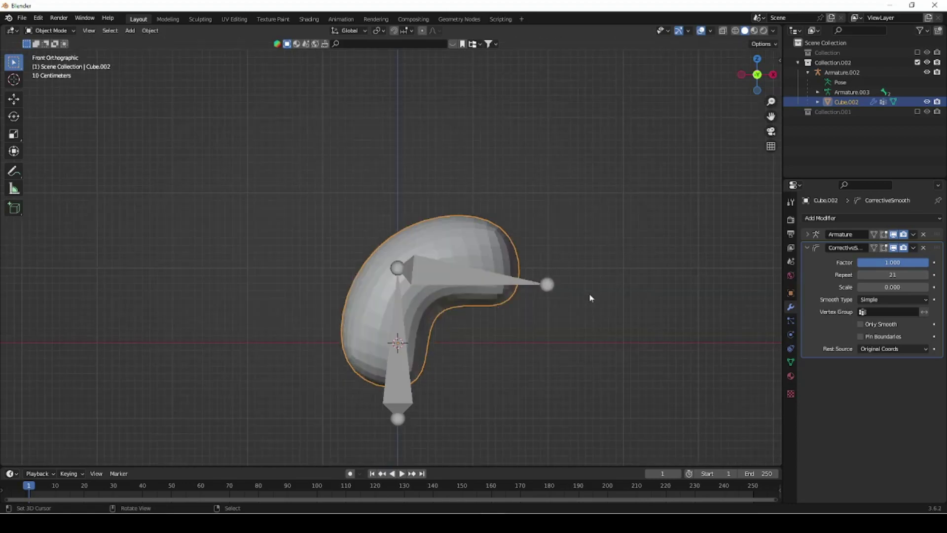
# - Select the armature and rotate its upper bone a further 21.2° around the global Y axis in Pose Mode
pyautogui.click(543, 296)
pyautogui.press('Tab')
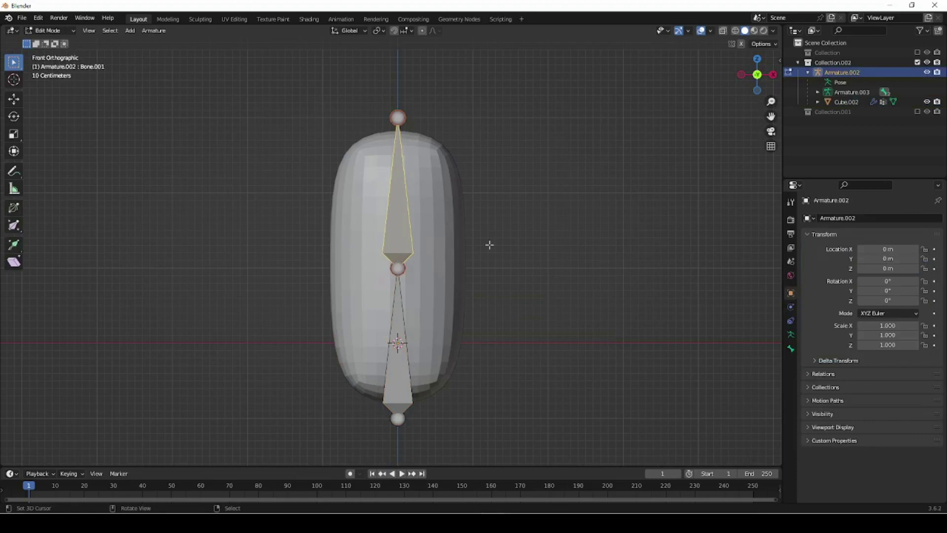
pyautogui.press('Tab')
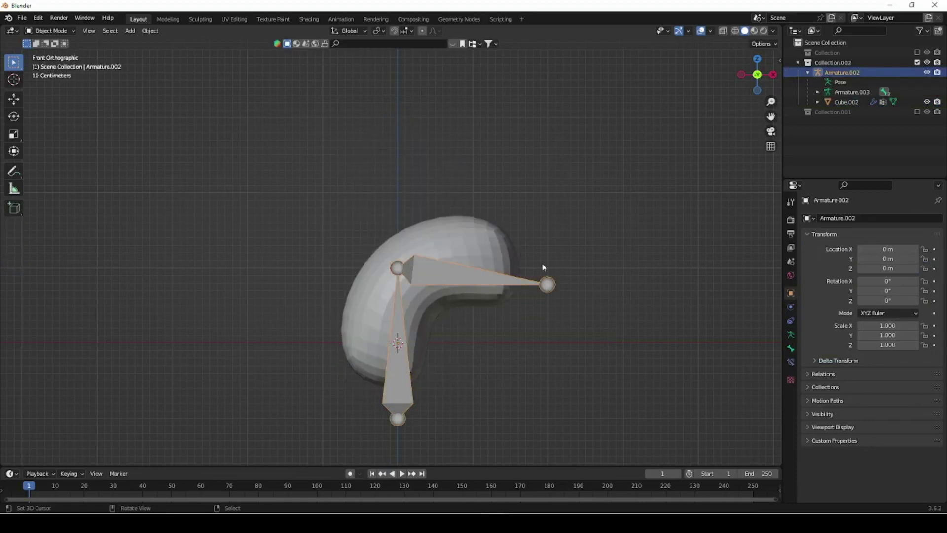
pyautogui.hotkey('ctrl', 'Tab')
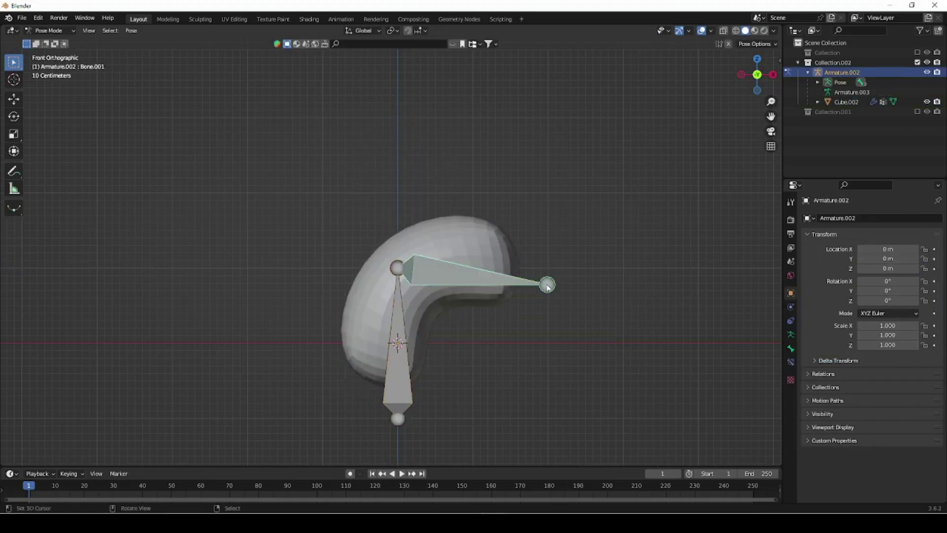
pyautogui.press('r')
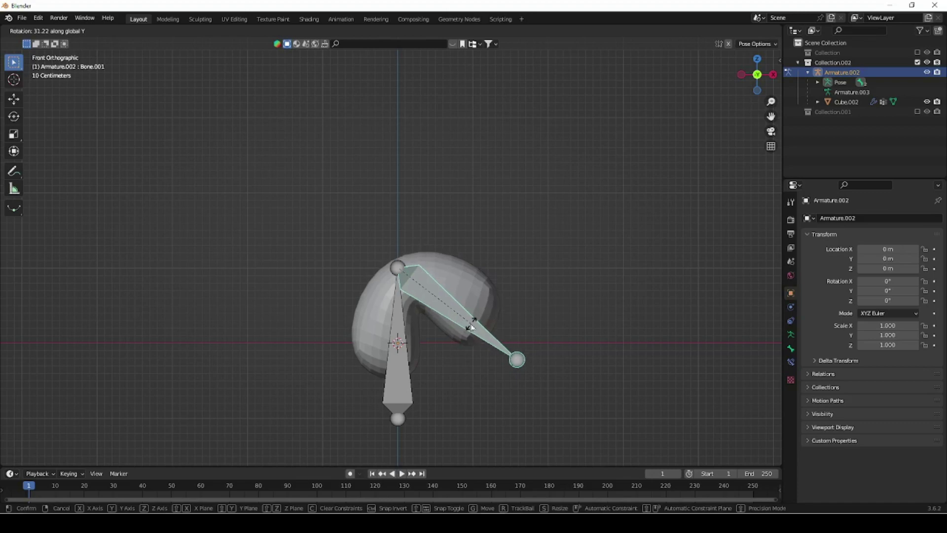
pyautogui.rightClick(472, 326)
pyautogui.press('r')
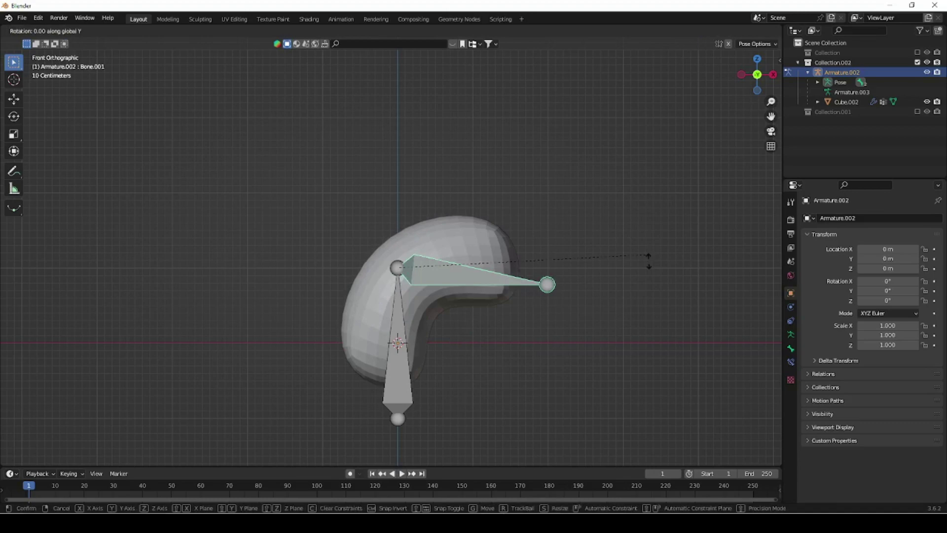
pyautogui.click(611, 335)
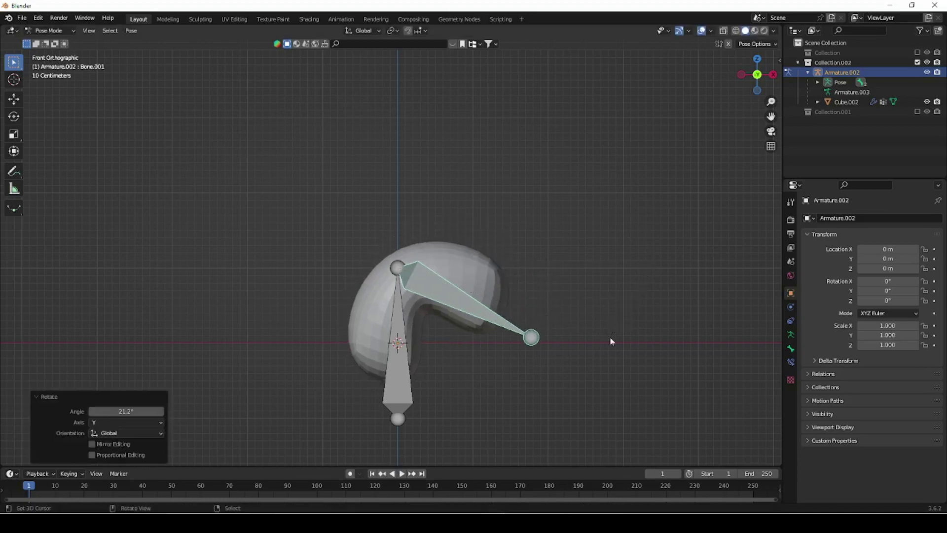
# - Return to Object Mode and set the box's CorrectiveSmooth repeat to 66 and factor to 0.116
pyautogui.hotkey('ctrl', 'Tab')
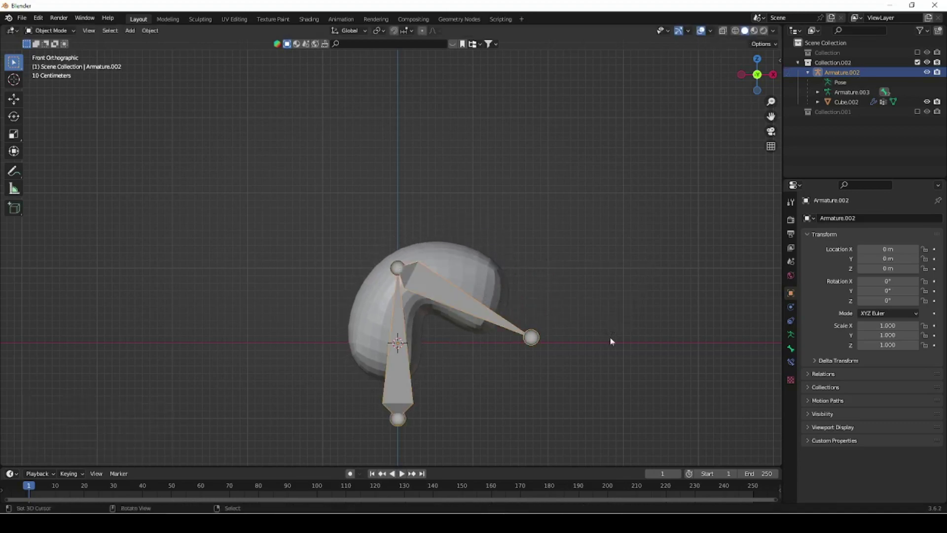
pyautogui.click(502, 284)
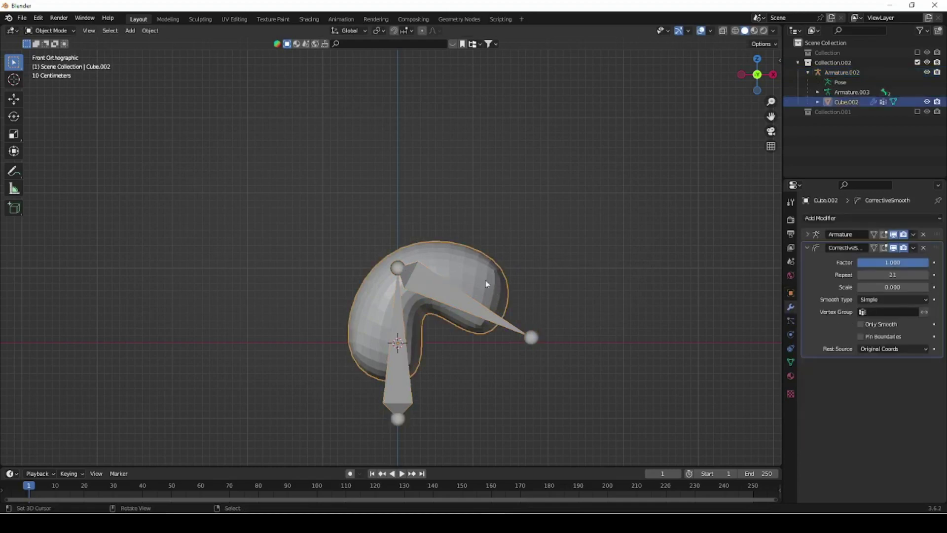
pyautogui.moveTo(881, 275); pyautogui.dragTo(861, 270)
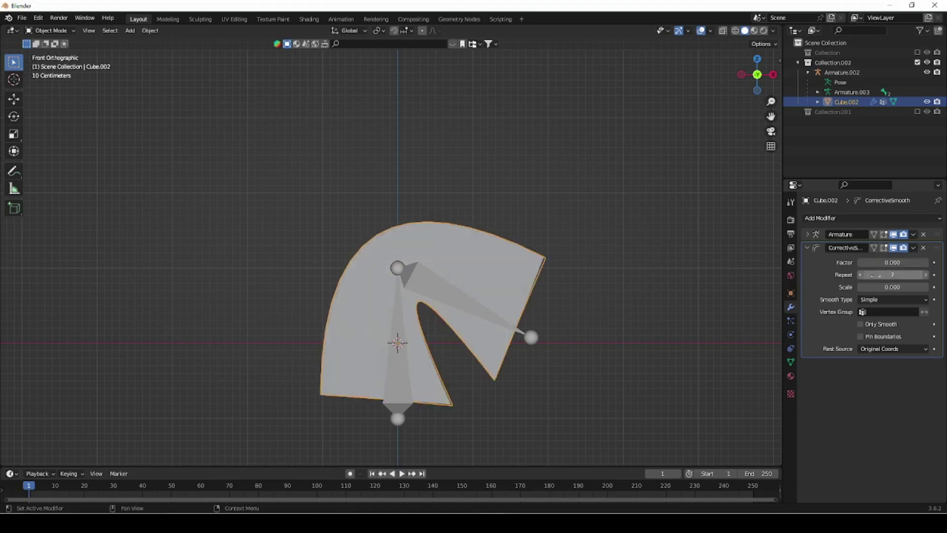
pyautogui.click(893, 275)
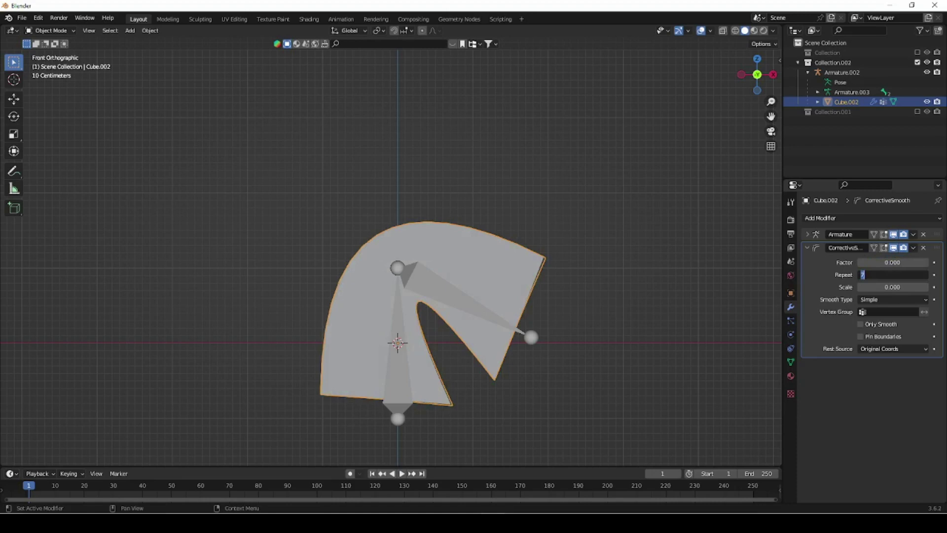
pyautogui.click(813, 283)
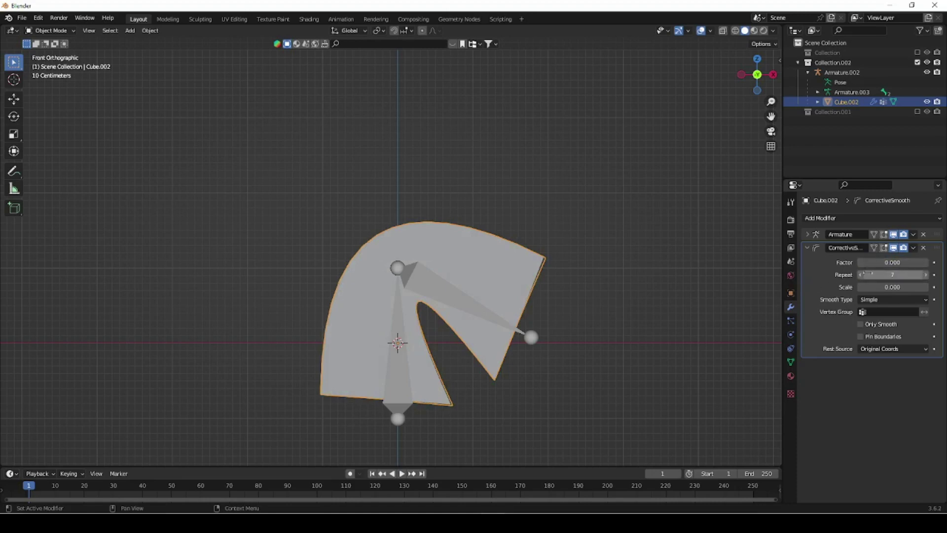
pyautogui.moveTo(893, 275); pyautogui.dragTo(940, 274)
pyautogui.moveTo(877, 262); pyautogui.dragTo(890, 262)
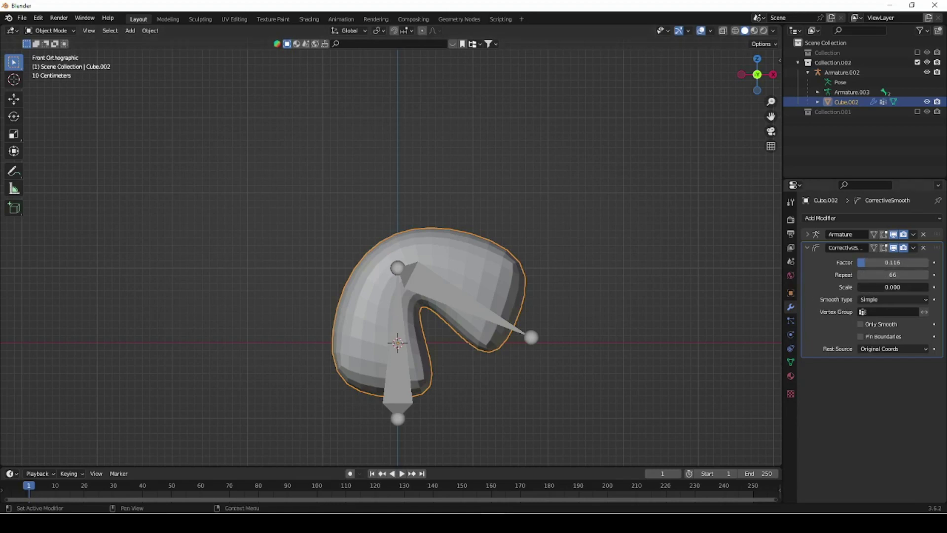
# - Set the CorrectiveSmooth scale to 0.476 and repeat to 200
pyautogui.moveTo(892, 288)
pyautogui.mouseDown()
pyautogui.moveTo(904, 288)
pyautogui.moveTo(894, 287)
pyautogui.mouseUp()
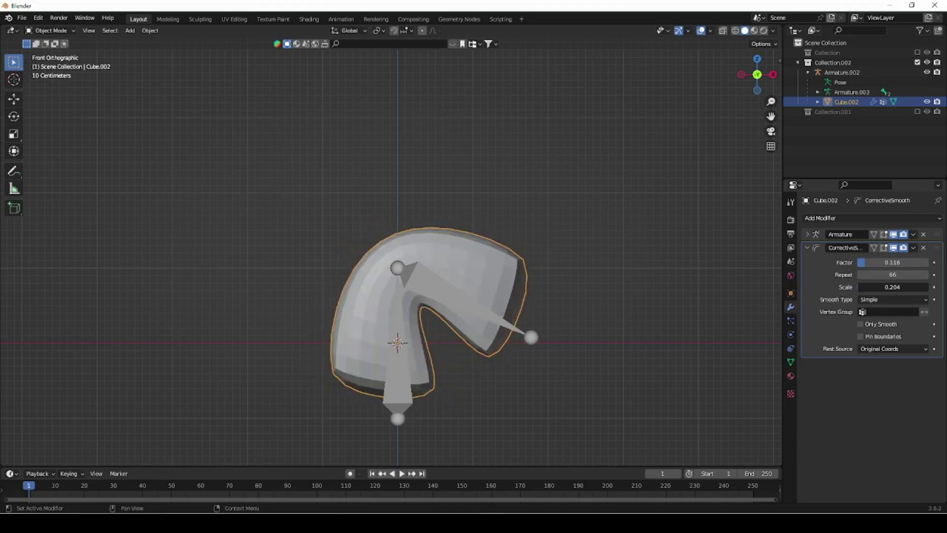
pyautogui.moveTo(894, 287)
pyautogui.mouseDown()
pyautogui.moveTo(895, 275)
pyautogui.moveTo(905, 275)
pyautogui.mouseUp()
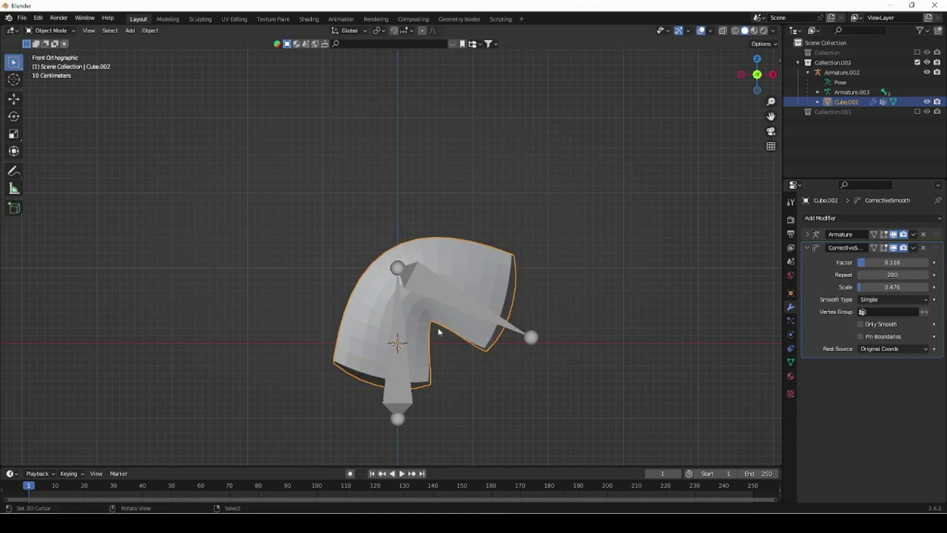
# - Hide the grid overlay in the viewport for a clear close-up of the inner bend
pyautogui.scroll(3, 432, 348)
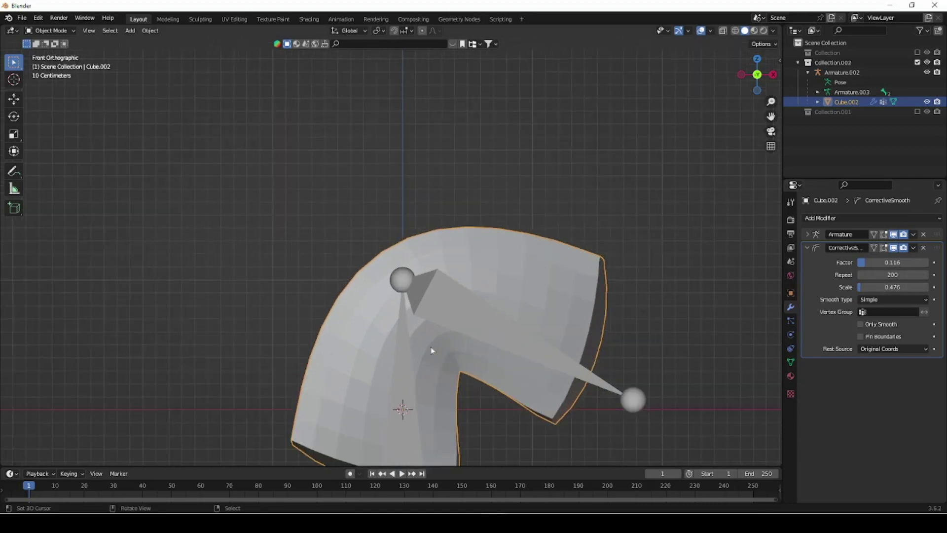
pyautogui.keyDown('shift'); pyautogui.moveTo(499, 404); pyautogui.dragTo(554, 250, button='middle'); pyautogui.keyUp('shift')
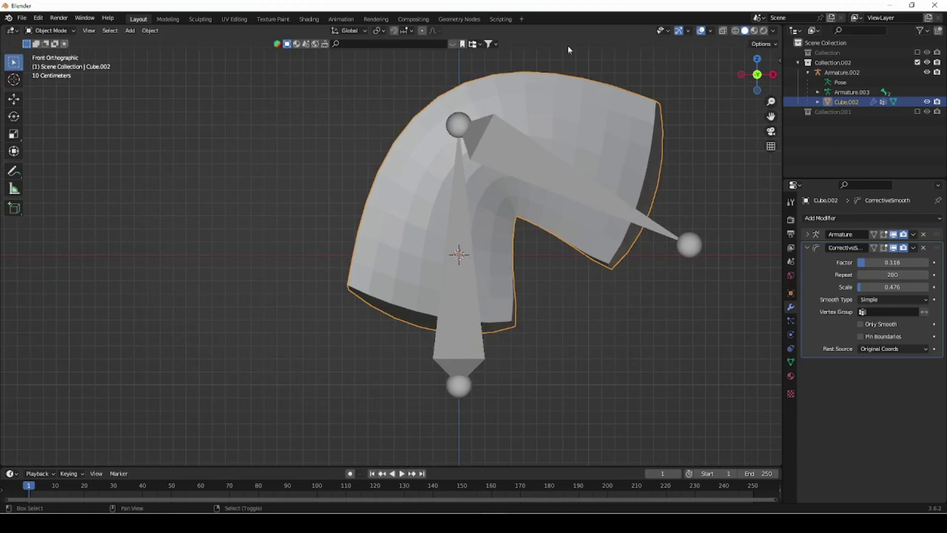
pyautogui.click(711, 31)
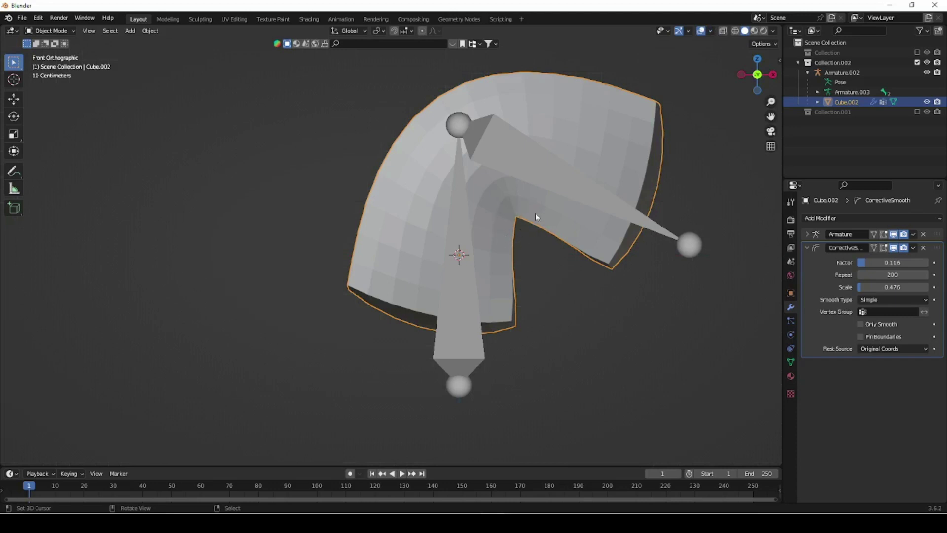
# - Reduce the CorrectiveSmooth repeat to 84 and bring its scale down to 0.136 and finally 0
pyautogui.moveTo(857, 286)
pyautogui.mouseDown()
pyautogui.moveTo(913, 287)
pyautogui.moveTo(841, 286)
pyautogui.mouseUp()
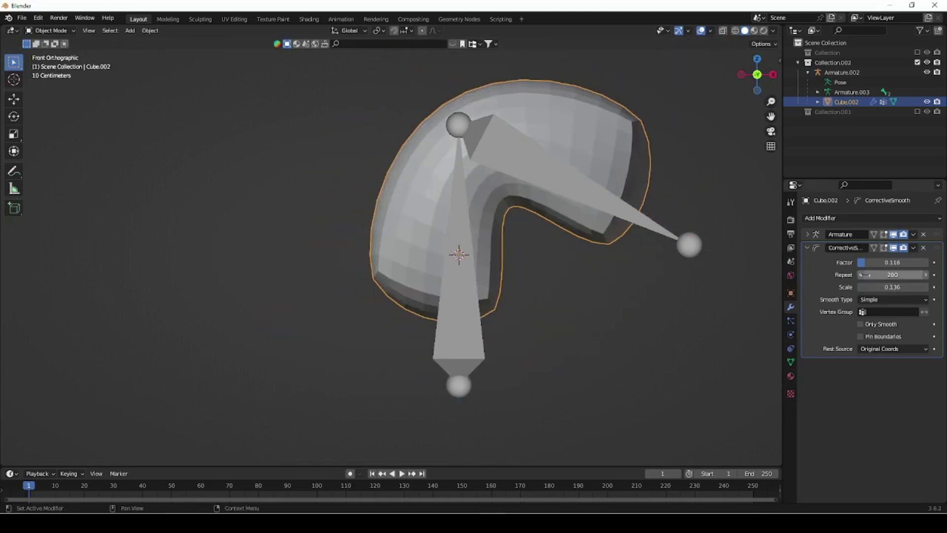
pyautogui.moveTo(866, 275); pyautogui.dragTo(800, 274)
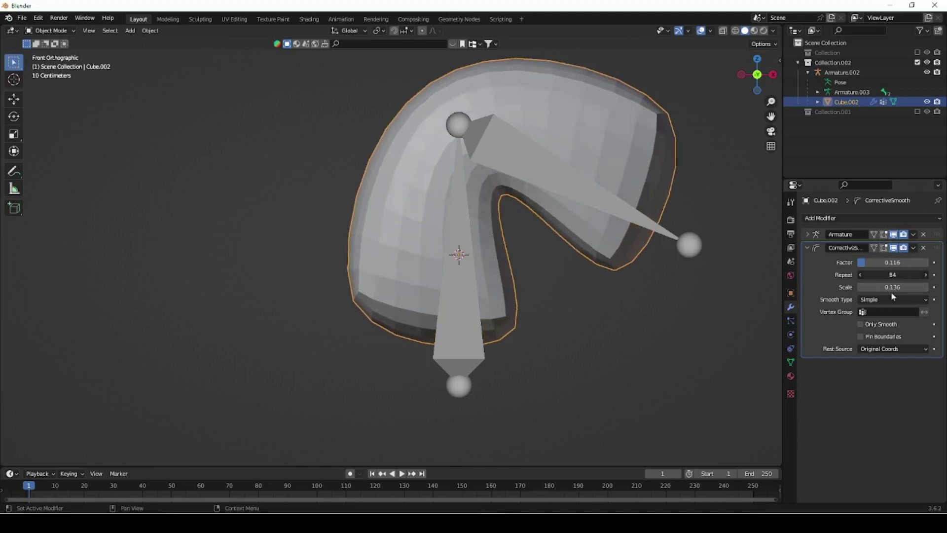
pyautogui.moveTo(893, 287)
pyautogui.mouseDown()
pyautogui.moveTo(913, 287)
pyautogui.moveTo(886, 287)
pyautogui.mouseUp()
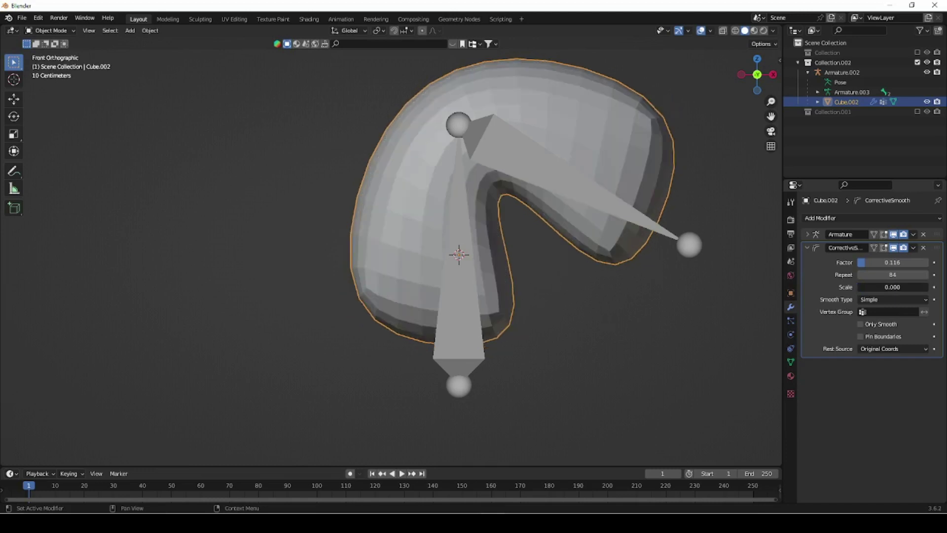
pyautogui.moveTo(894, 287)
pyautogui.mouseDown()
pyautogui.moveTo(912, 287)
pyautogui.moveTo(892, 288)
pyautogui.mouseUp()
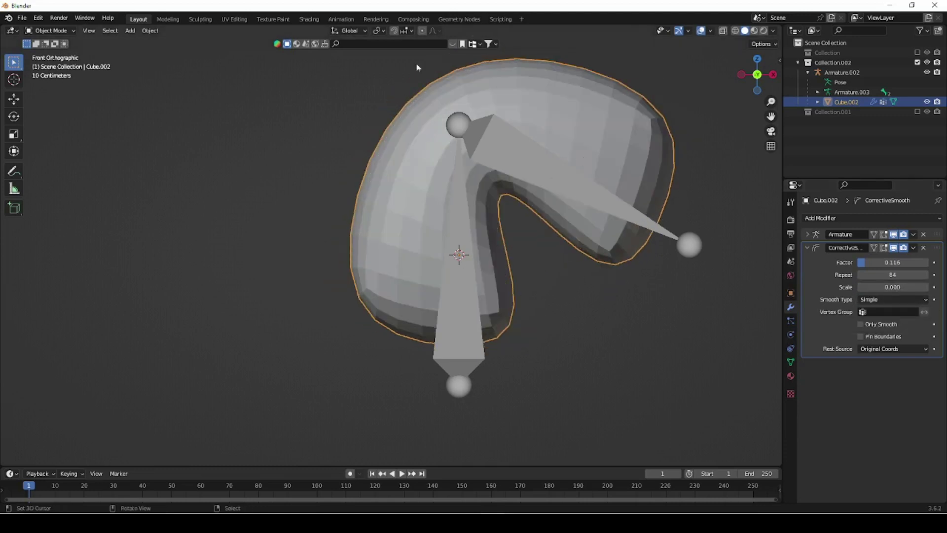
# - Change the CorrectiveSmooth smooth type to Length Weight and inspect the bent box from an angled view
pyautogui.click(882, 299)
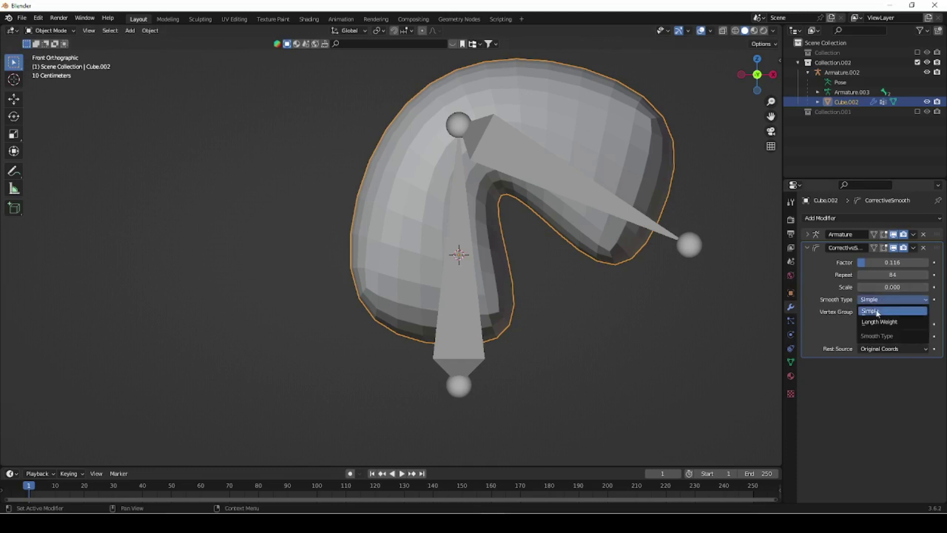
pyautogui.click(878, 322)
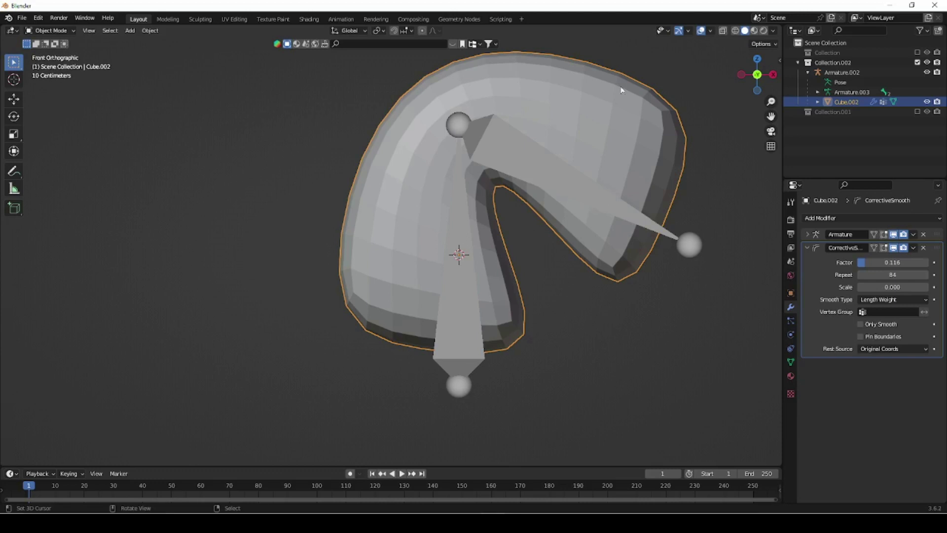
pyautogui.moveTo(608, 244); pyautogui.dragTo(533, 314, button='middle')
pyautogui.scroll(-5, 533, 314)
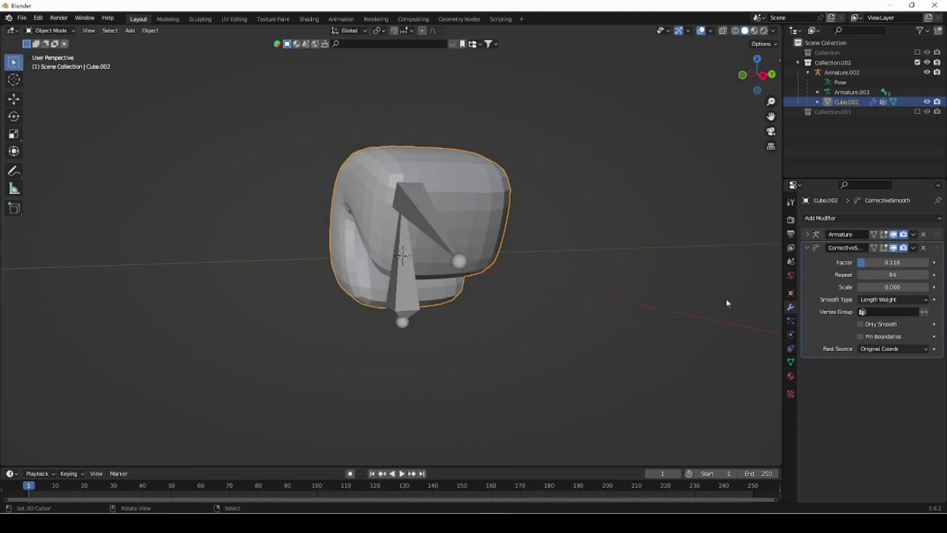
# - Set the CorrectiveSmooth smooth type back to Simple and examine the bent box from the front
pyautogui.click(900, 300)
pyautogui.click(871, 311)
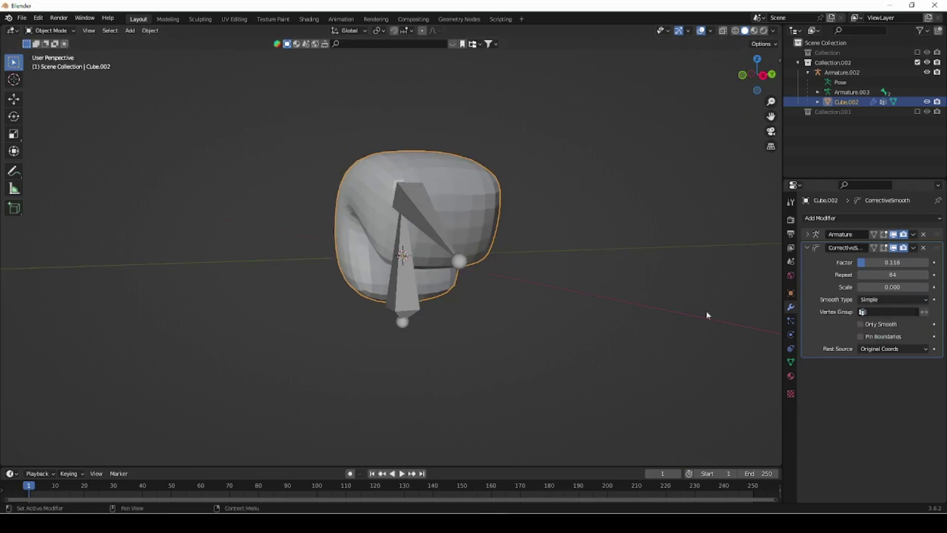
pyautogui.moveTo(405, 345); pyautogui.dragTo(485, 349, button='middle')
pyautogui.press('KP_3')
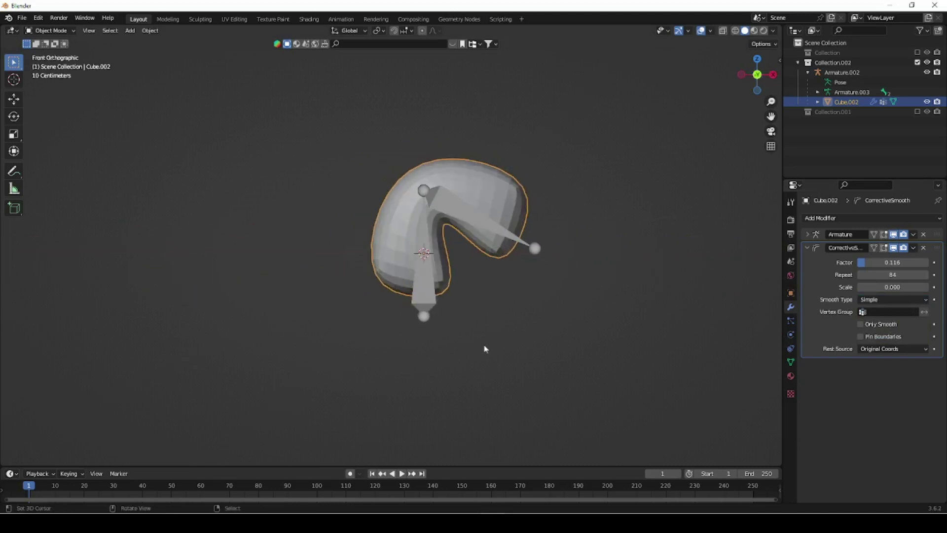
pyautogui.press('KP_1')
pyautogui.scroll(4, 526, 291)
pyautogui.scroll(-2, 470, 316)
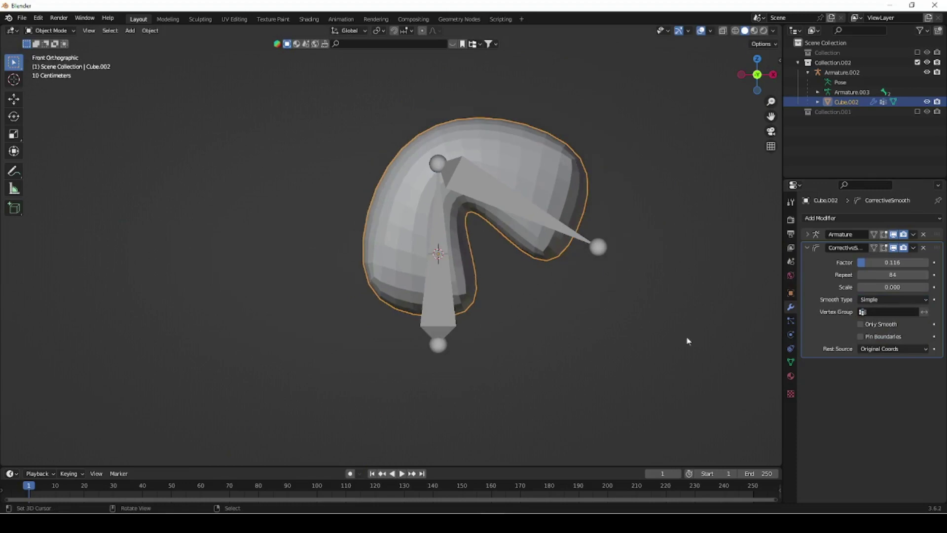
# - Compare the Length Weight smooth type with Simple, keep Simple, and enable Only Smooth
pyautogui.click(888, 300)
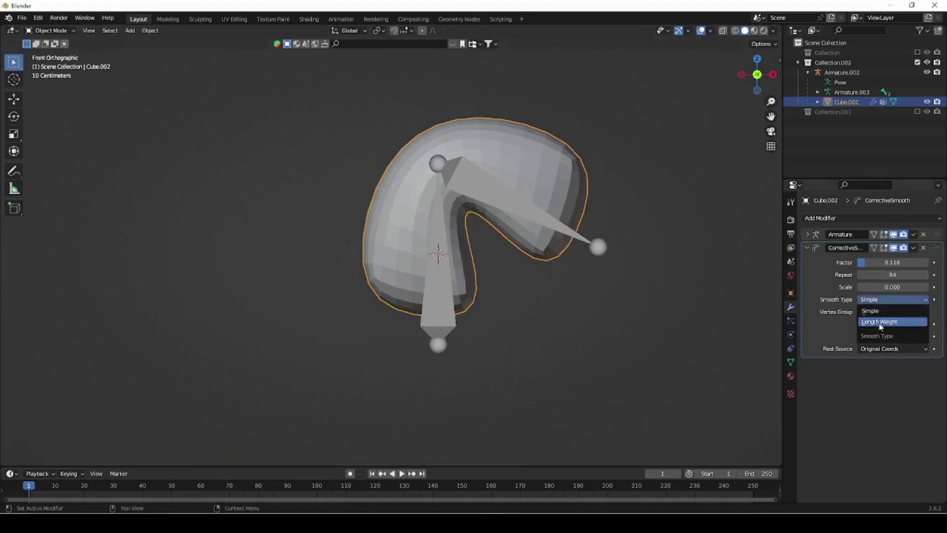
pyautogui.click(881, 322)
pyautogui.click(900, 300)
pyautogui.click(868, 313)
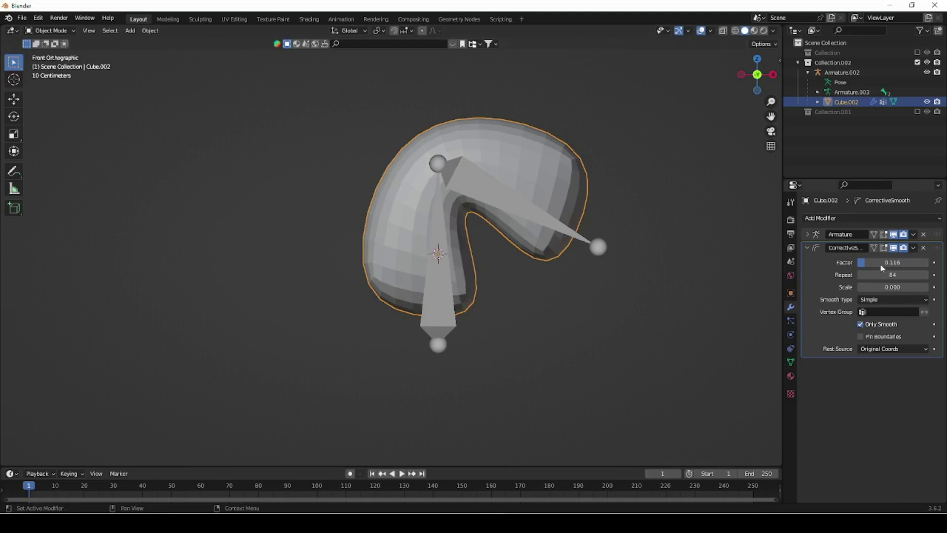
# - Raise the CorrectiveSmooth scale to 1.020 and the factor to 0.293
pyautogui.moveTo(867, 287)
pyautogui.mouseDown()
pyautogui.moveTo(890, 287)
pyautogui.moveTo(870, 287)
pyautogui.moveTo(880, 287)
pyautogui.mouseUp()
pyautogui.click(864, 287)
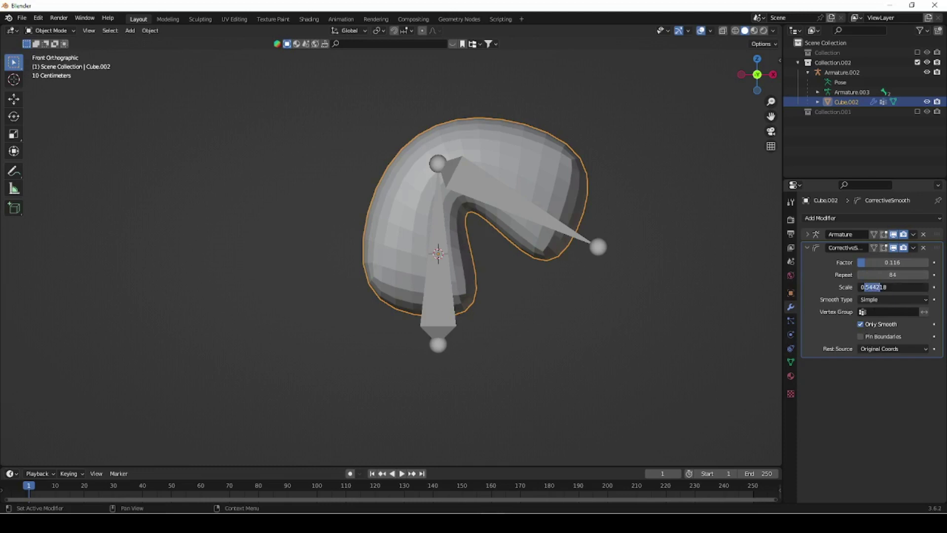
pyautogui.click(869, 287)
pyautogui.press('Escape')
pyautogui.moveTo(862, 286); pyautogui.dragTo(876, 267)
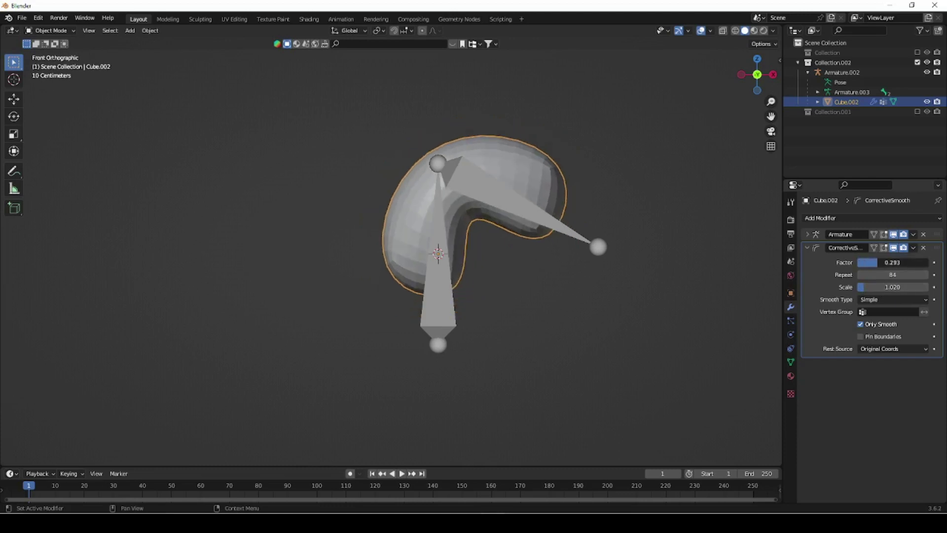
# - Toggle Only Smooth off and on to compare the bent box's shape, leaving the option enabled
pyautogui.click(862, 324)
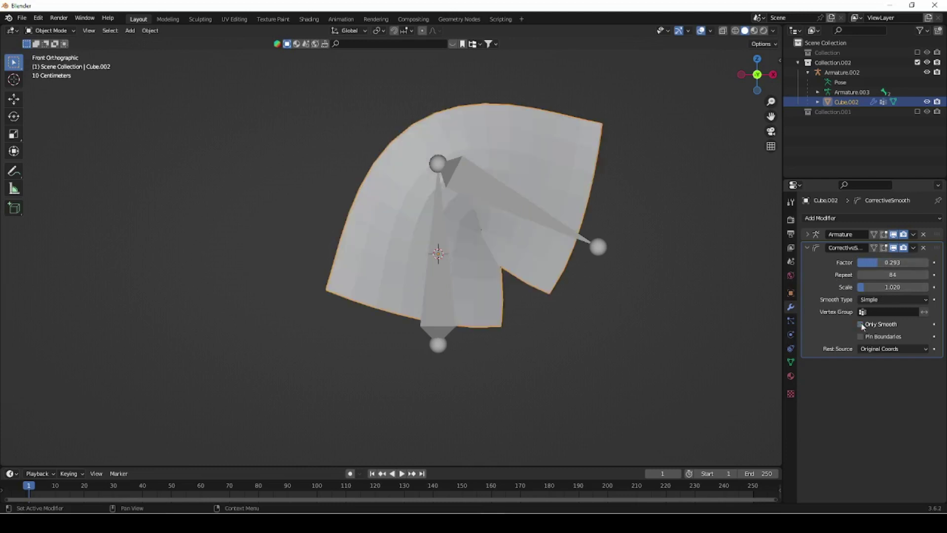
pyautogui.click(862, 325)
pyautogui.click(861, 324)
pyautogui.moveTo(454, 267); pyautogui.dragTo(586, 309, button='middle')
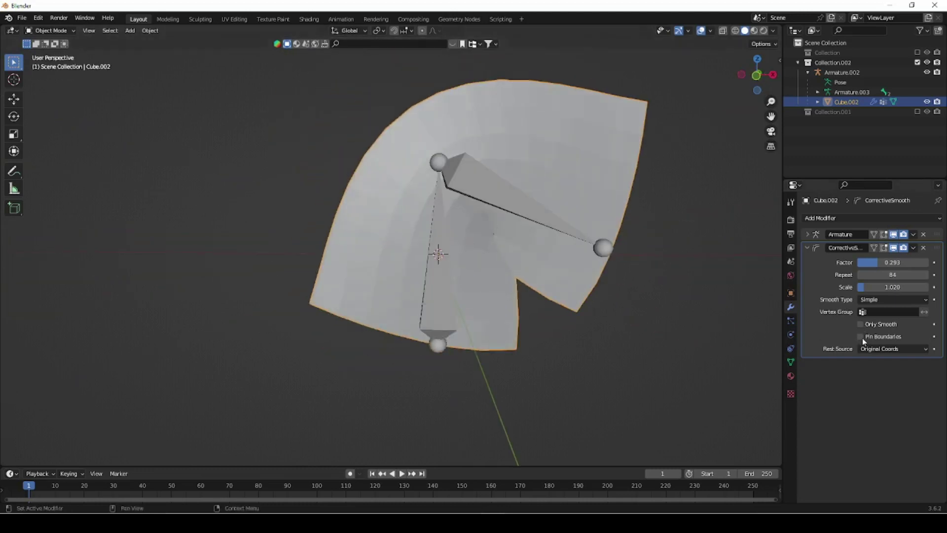
pyautogui.click(861, 325)
pyautogui.moveTo(657, 327); pyautogui.dragTo(613, 322, button='middle')
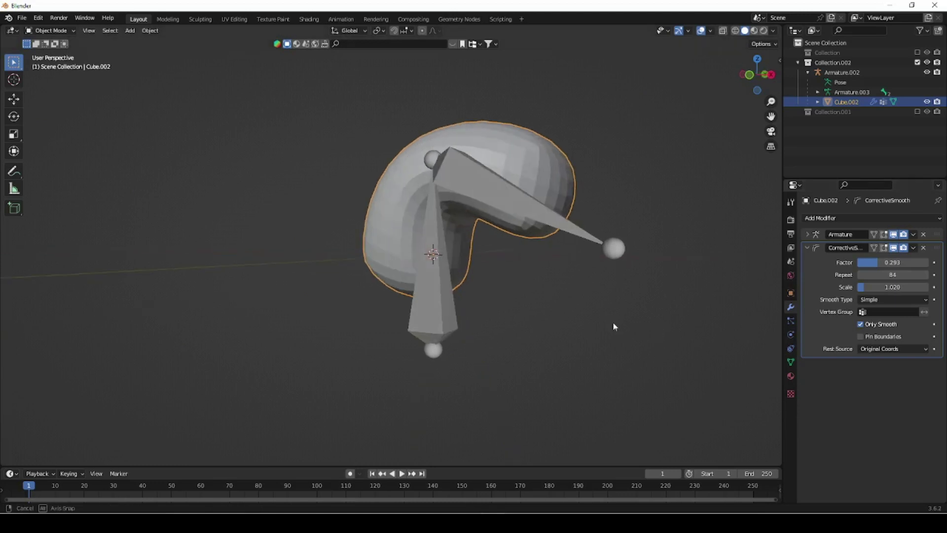
# - Enable Pin Boundaries, disable Only Smooth, and inspect the bent box from angled views
pyautogui.click(861, 337)
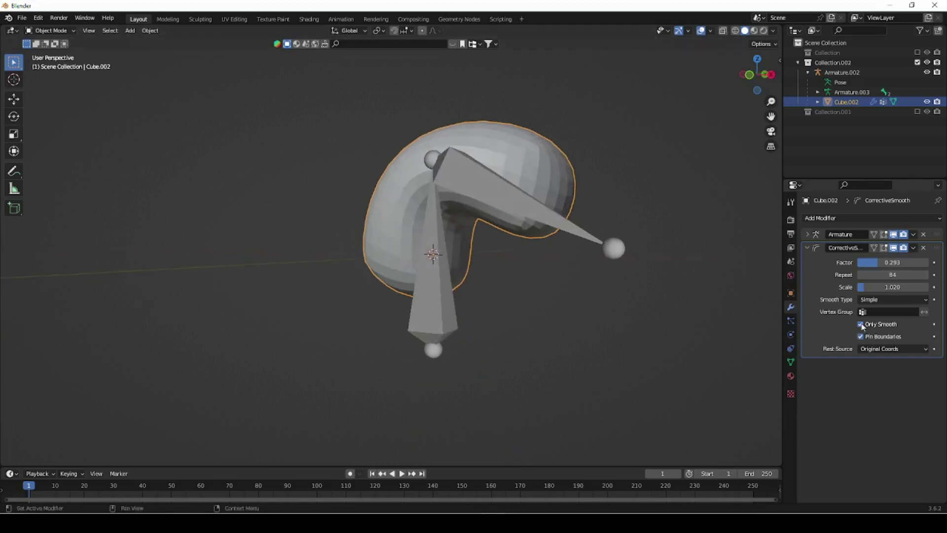
pyautogui.click(861, 324)
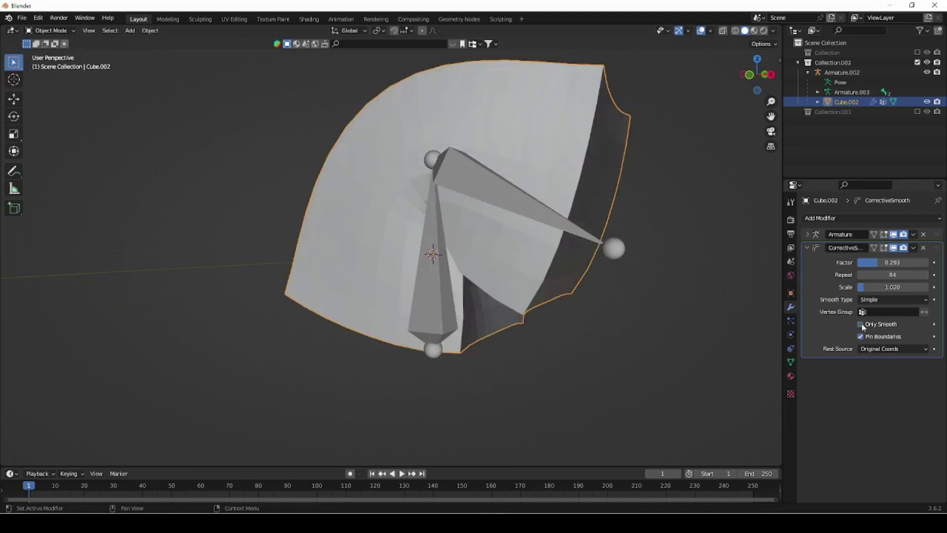
pyautogui.moveTo(640, 327); pyautogui.dragTo(522, 247, button='middle')
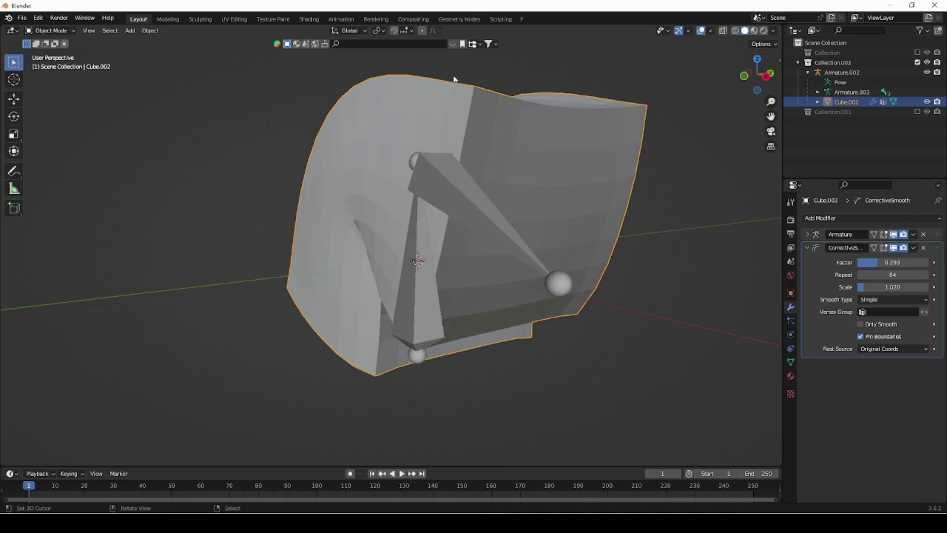
pyautogui.moveTo(430, 361); pyautogui.dragTo(490, 345, button='middle')
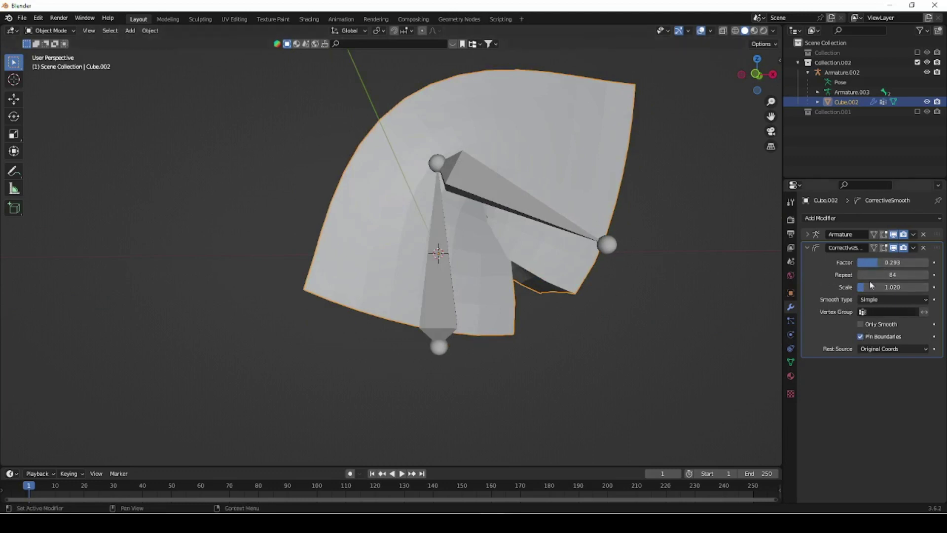
# - Lower the CorrectiveSmooth factor to 0.007 and the scale to 0.816, and check the box from the front
pyautogui.moveTo(879, 263); pyautogui.dragTo(829, 263)
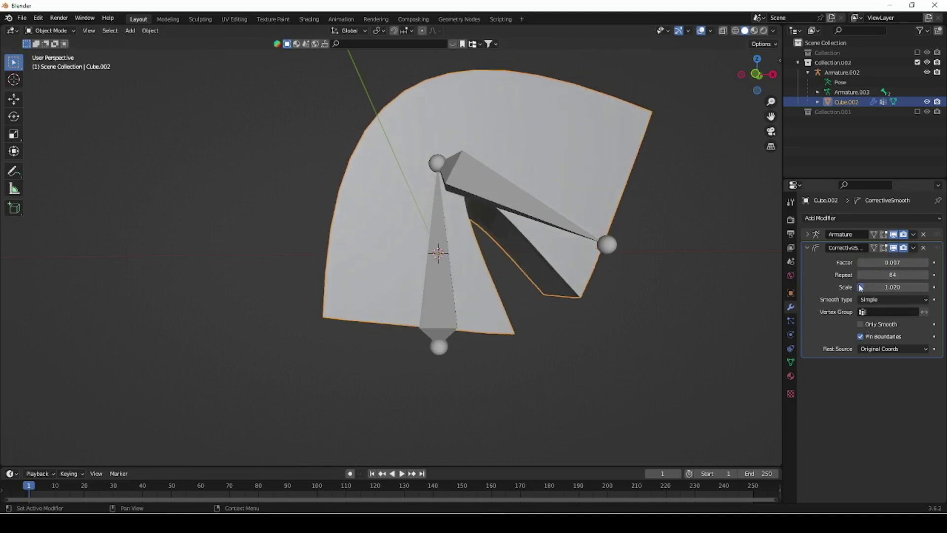
pyautogui.moveTo(866, 287); pyautogui.dragTo(864, 287)
pyautogui.moveTo(569, 268); pyautogui.dragTo(542, 288, button='middle')
pyautogui.press('KP_1')
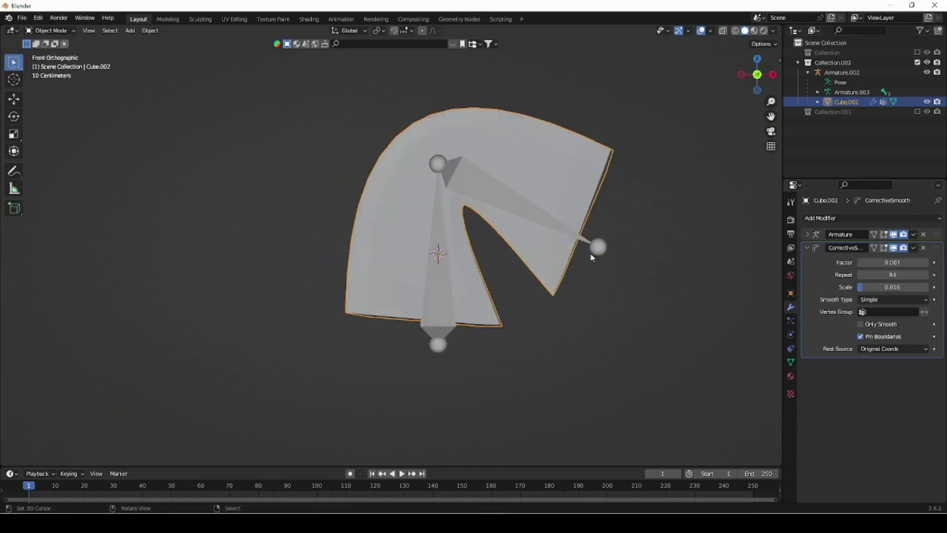
# - Disable Pin Boundaries, re-enable Only Smooth, and raise the CorrectiveSmooth factor to 0.095
pyautogui.click(861, 337)
pyautogui.click(861, 325)
pyautogui.moveTo(861, 263); pyautogui.dragTo(891, 263)
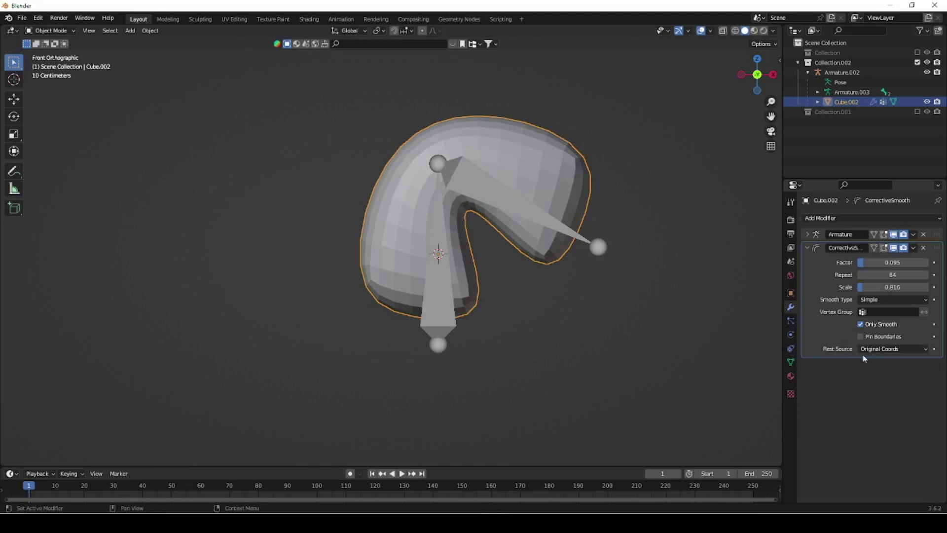
# - Collapse the CorrectiveSmooth settings and show Collection and Collection.001 side by side in place of Collection.002
pyautogui.click(879, 349)
pyautogui.click(807, 248)
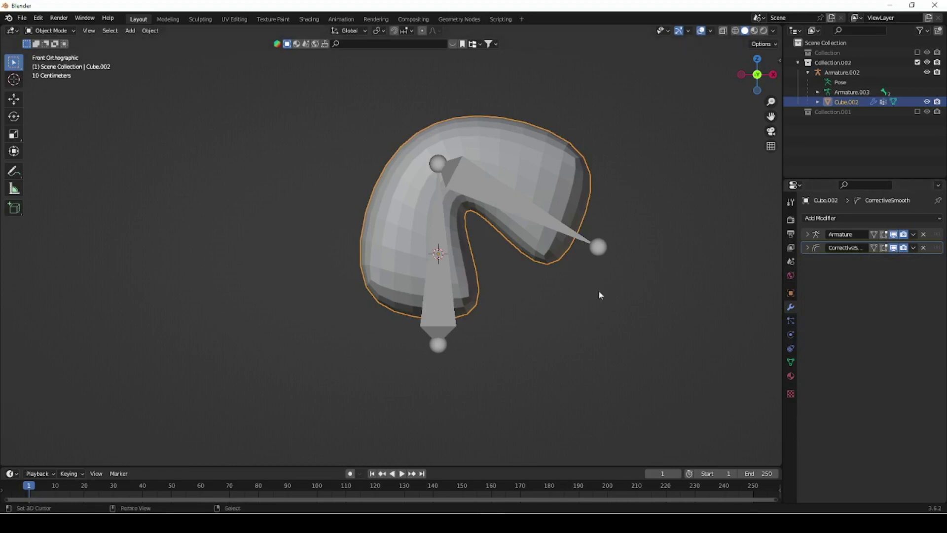
pyautogui.click(799, 62)
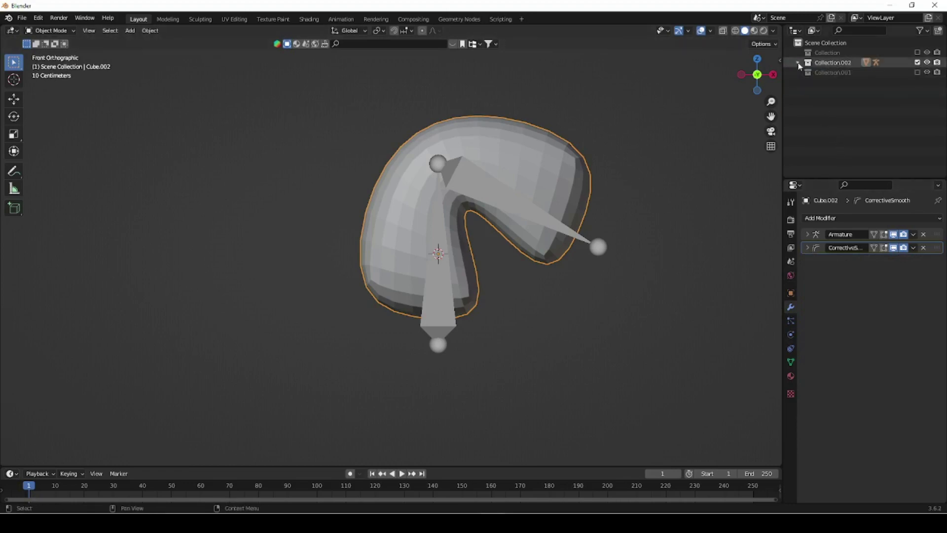
pyautogui.click(917, 63)
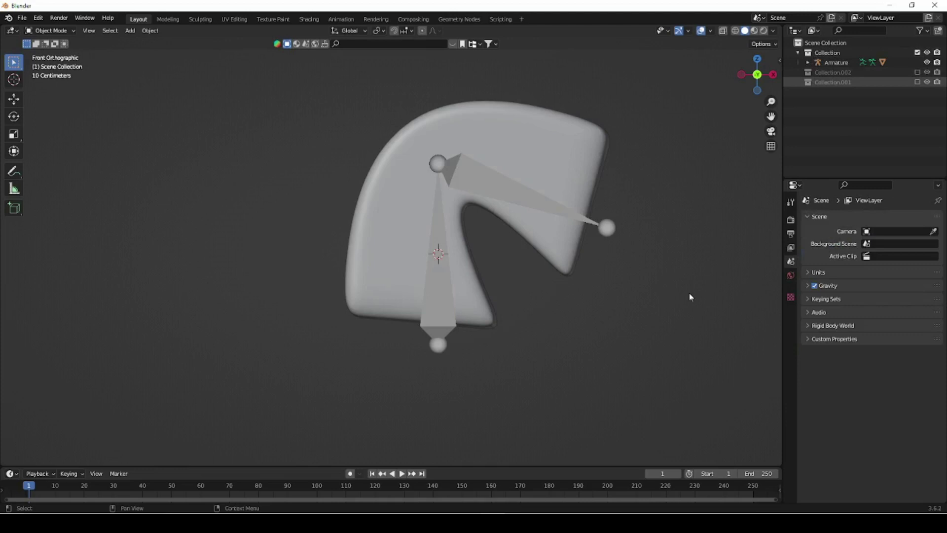
pyautogui.keyDown('shift'); pyautogui.moveTo(223, 343); pyautogui.dragTo(362, 369, button='middle'); pyautogui.keyUp('shift')
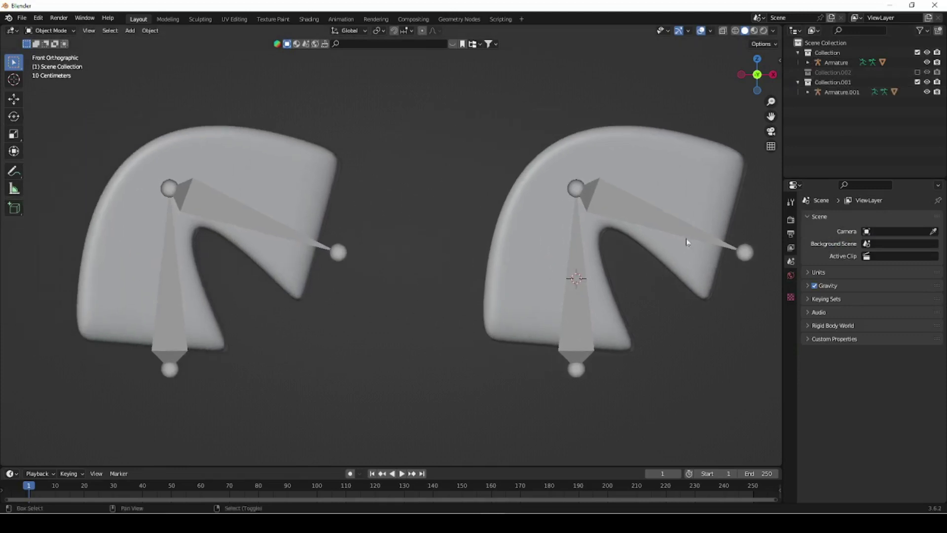
# - Review the Subdivision and CorrectiveSmooth settings of the two bent boxes, collapsing the modifier settings
pyautogui.click(701, 282)
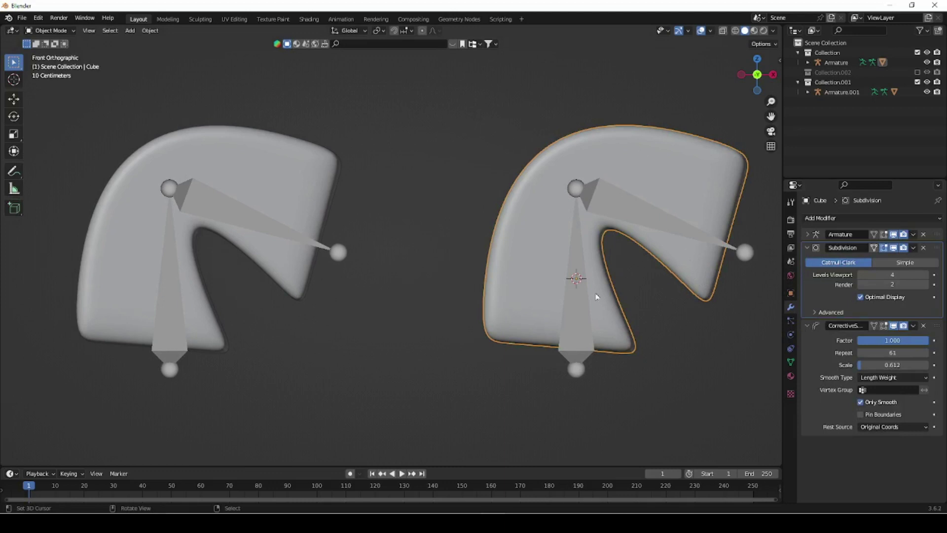
pyautogui.click(807, 324)
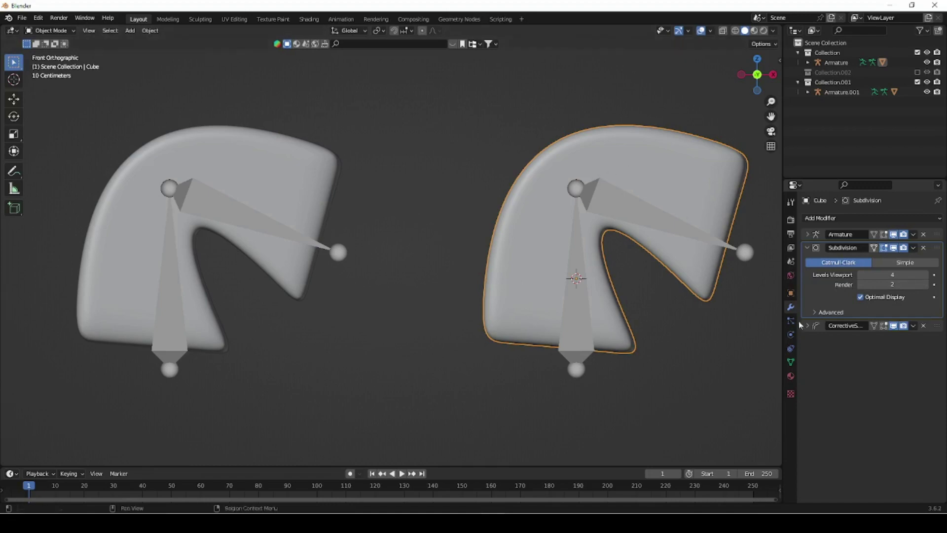
pyautogui.click(808, 248)
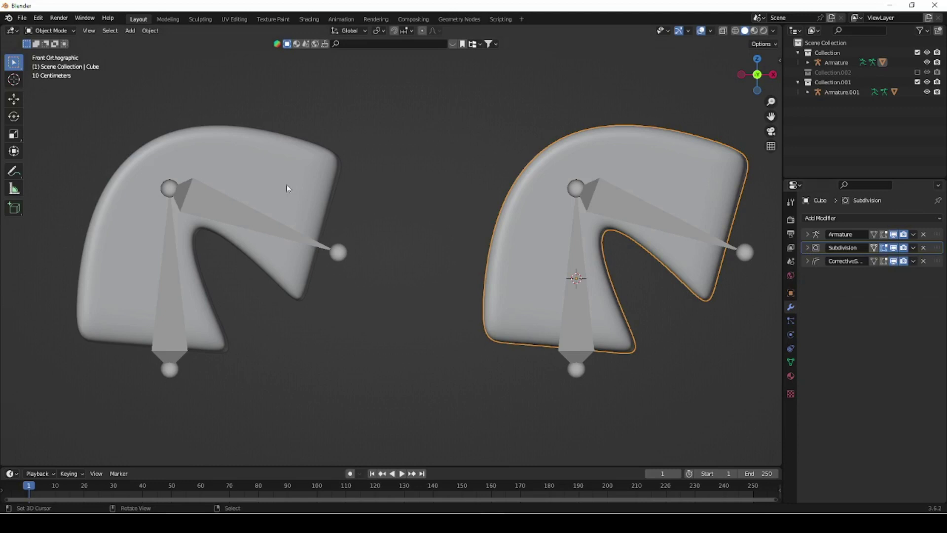
pyautogui.click(287, 188)
pyautogui.click(807, 248)
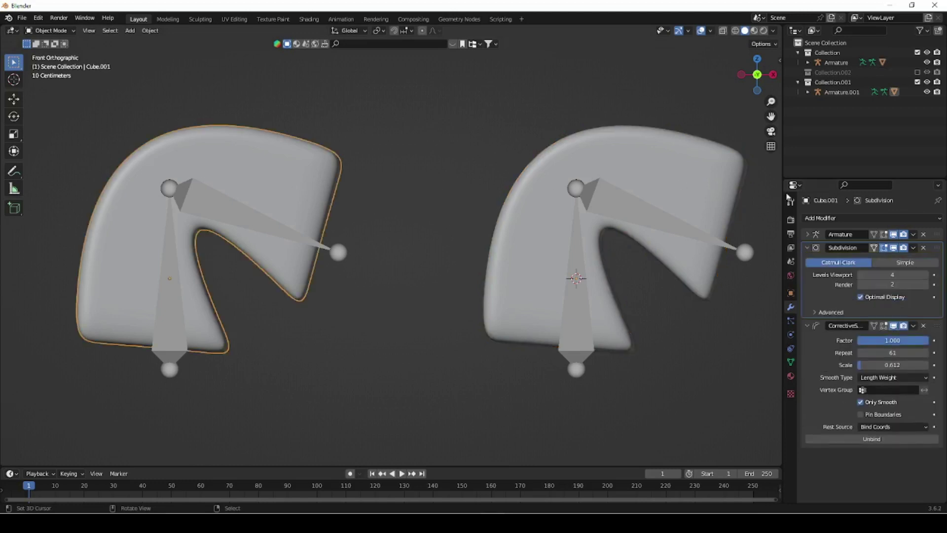
pyautogui.click(809, 326)
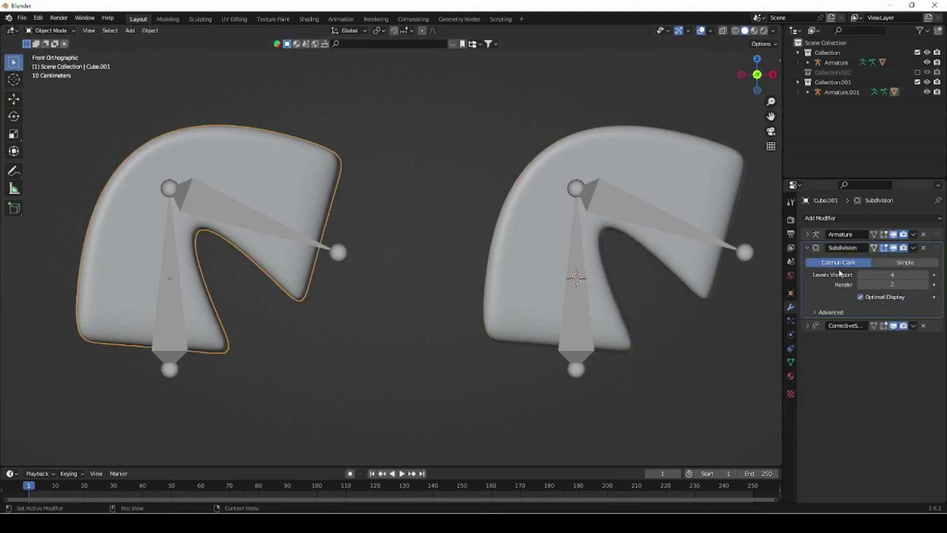
# - Expand the CorrectiveSmooth settings of both boxes to compare their Rest Source options
pyautogui.click(732, 167)
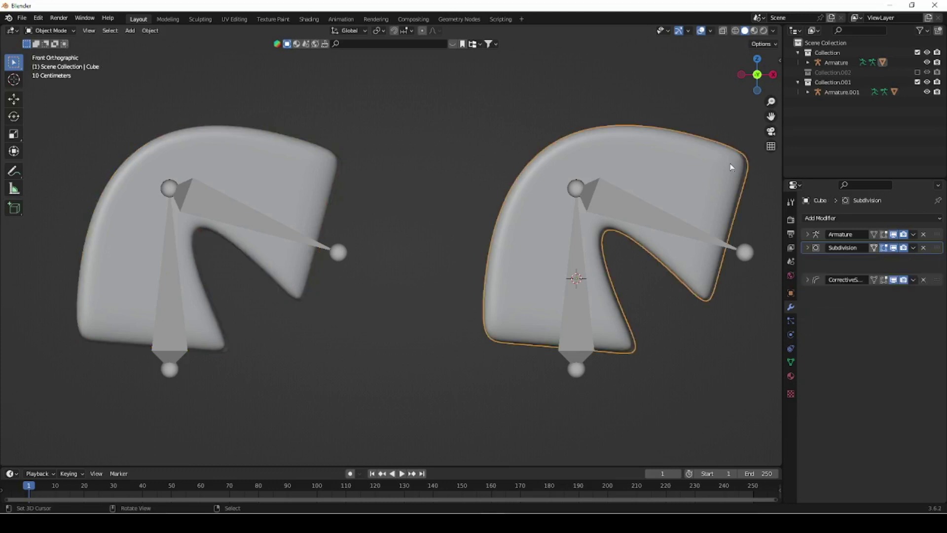
pyautogui.click(807, 261)
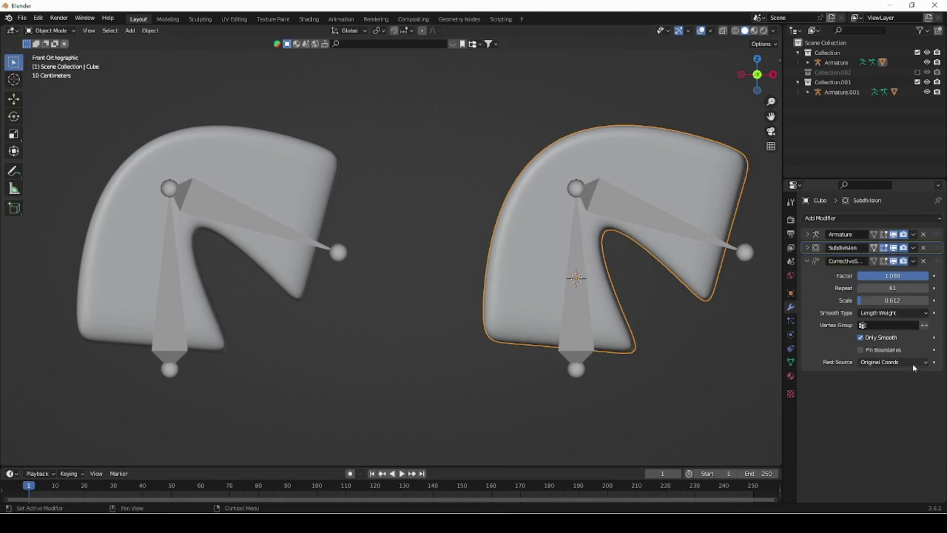
pyautogui.click(317, 188)
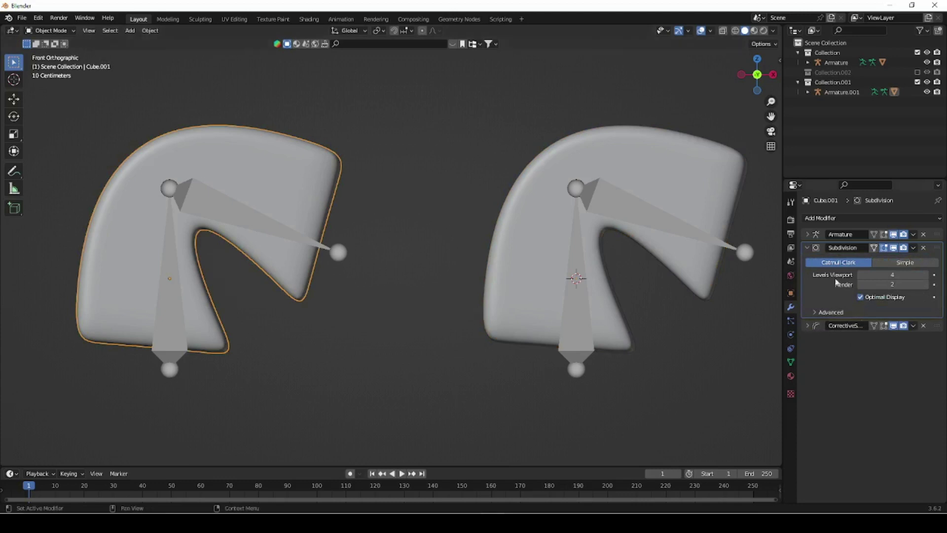
pyautogui.click(808, 248)
pyautogui.click(806, 261)
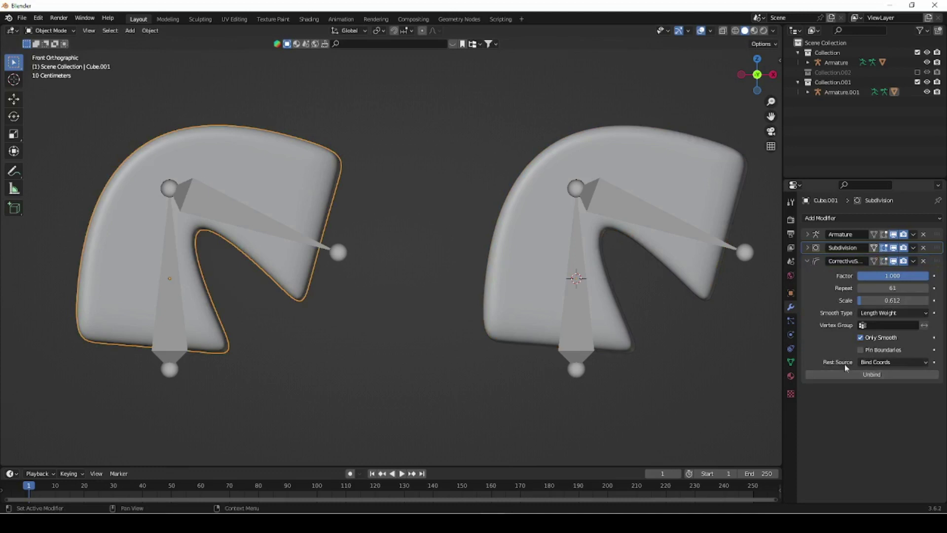
# - Unbind Cube.001's CorrectiveSmooth modifier, switching its rest source to Original Coords and back to Bind Coords
pyautogui.click(874, 375)
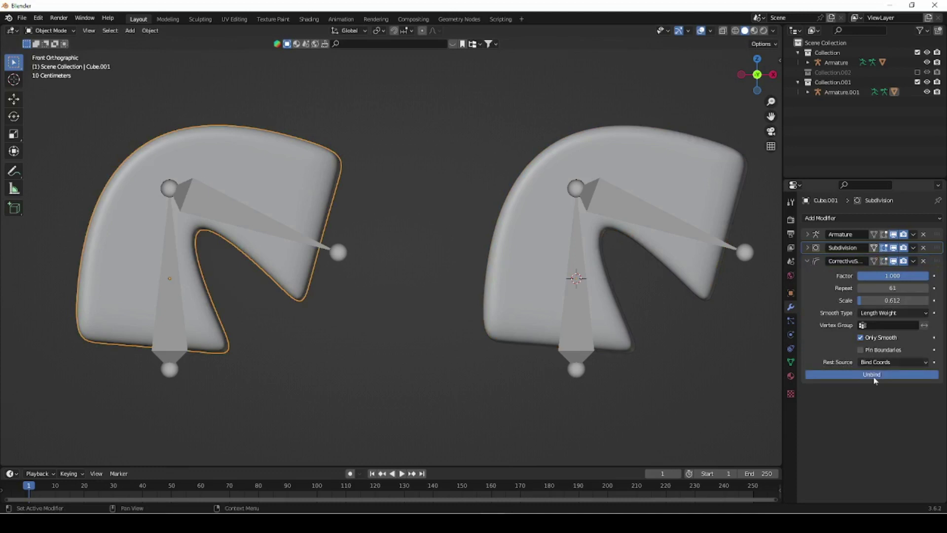
pyautogui.click(886, 364)
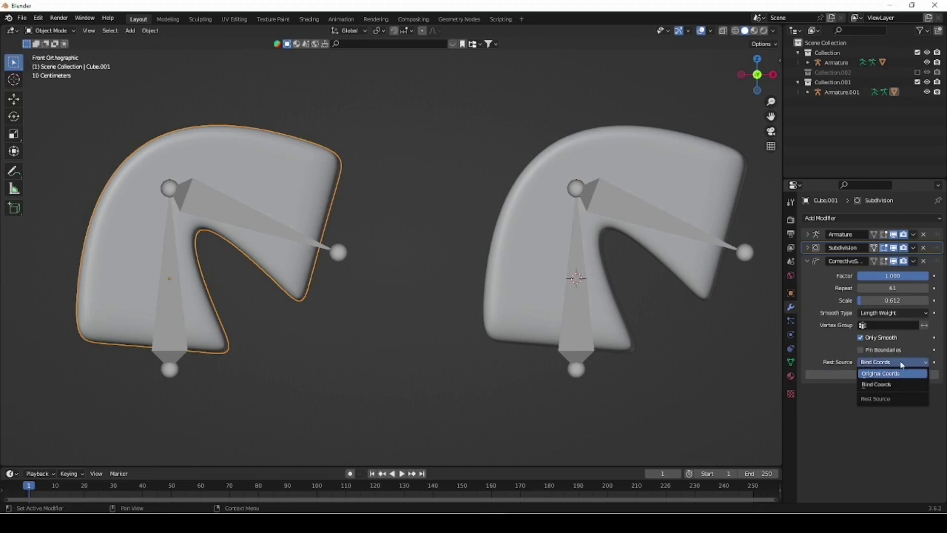
pyautogui.click(906, 368)
pyautogui.click(906, 364)
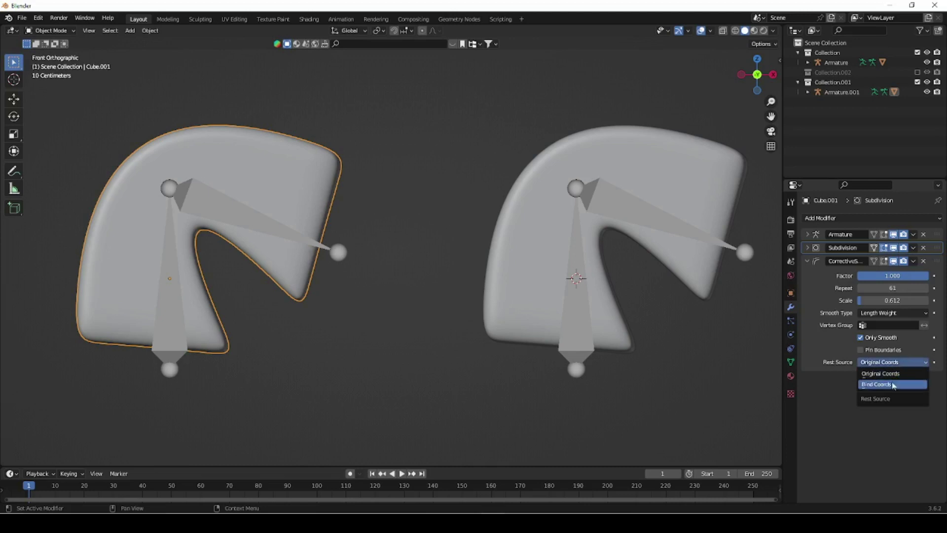
pyautogui.click(891, 384)
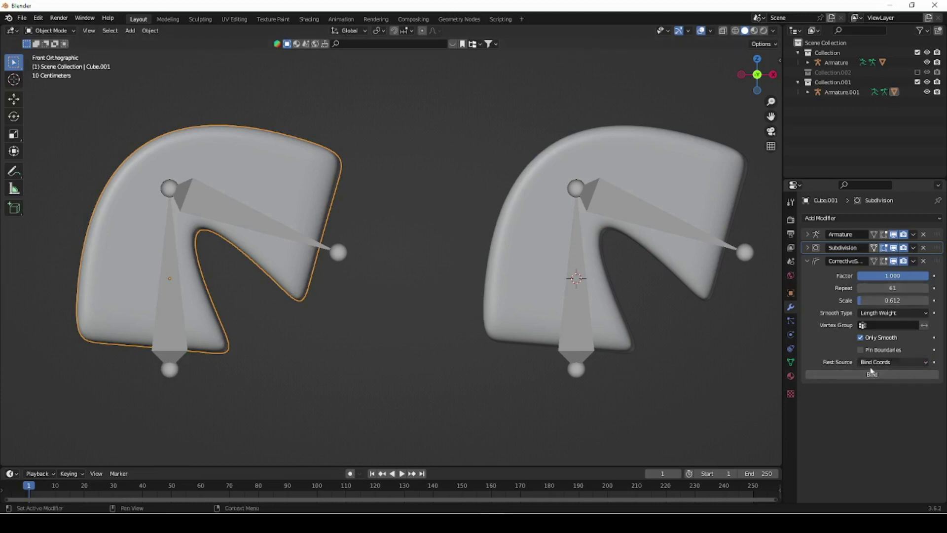
# - Check Cube.001's Subdivision settings and switch its CorrectiveSmooth rest source to Original Coords and back to Bind Coords
pyautogui.click(808, 247)
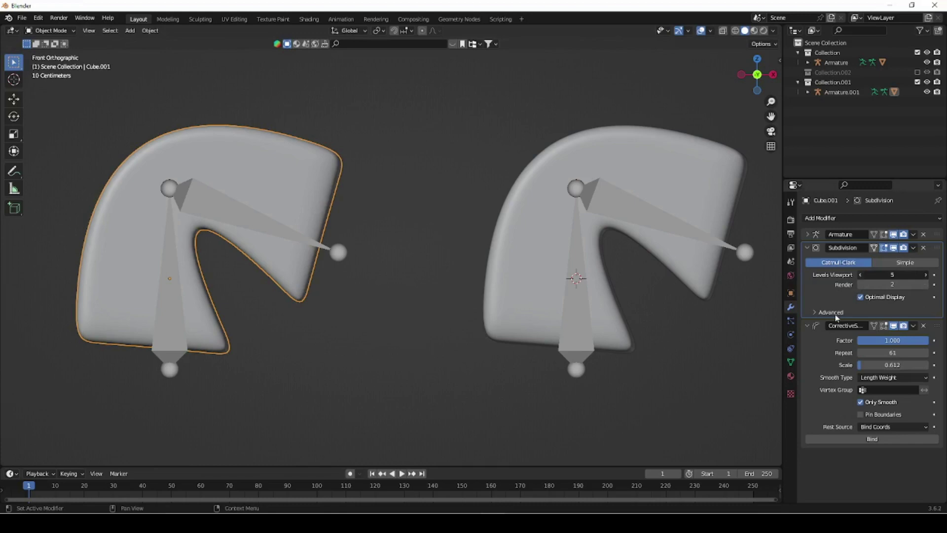
pyautogui.click(807, 248)
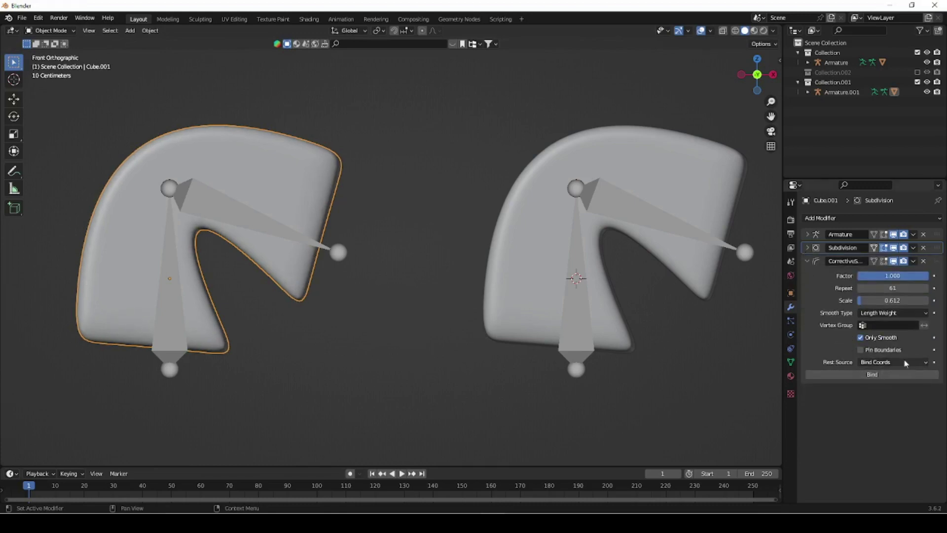
pyautogui.click(906, 364)
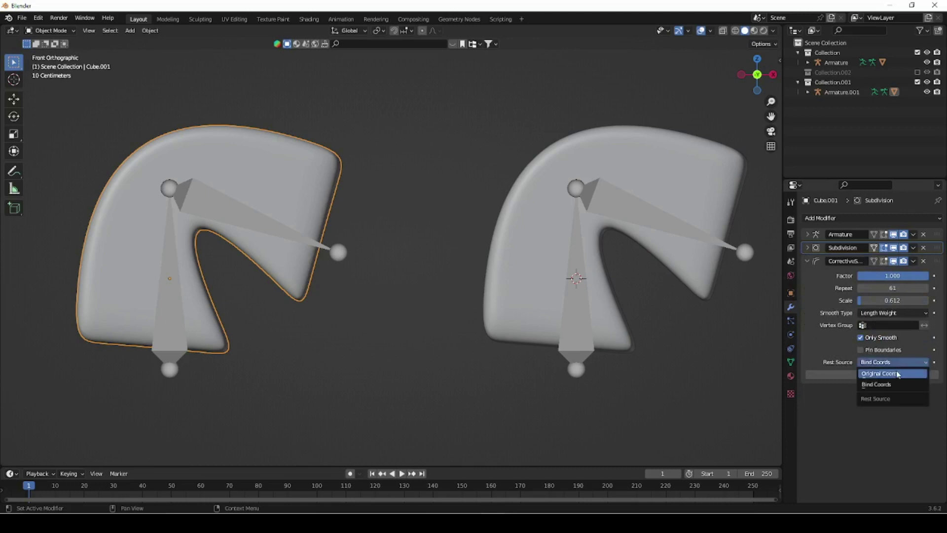
pyautogui.click(901, 373)
pyautogui.click(904, 366)
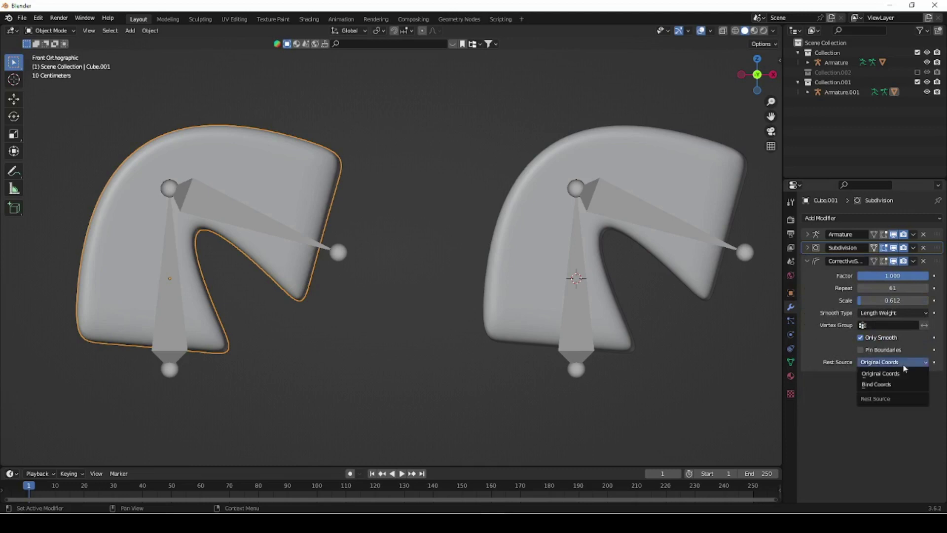
pyautogui.click(882, 384)
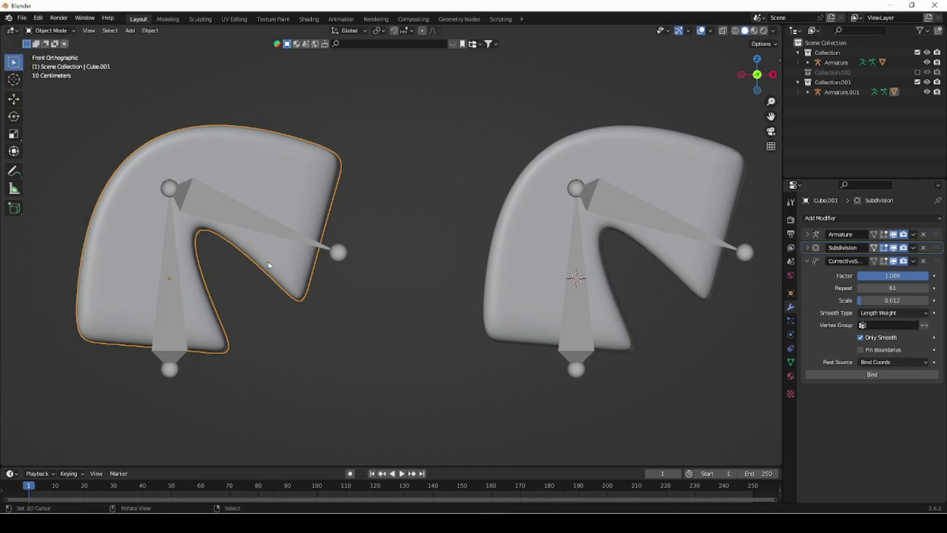
# - Bind Cube.001's CorrectiveSmooth modifier to its rest coordinates and deselect everything in the scene
pyautogui.click(873, 374)
pyautogui.hotkey('alt', 'a')
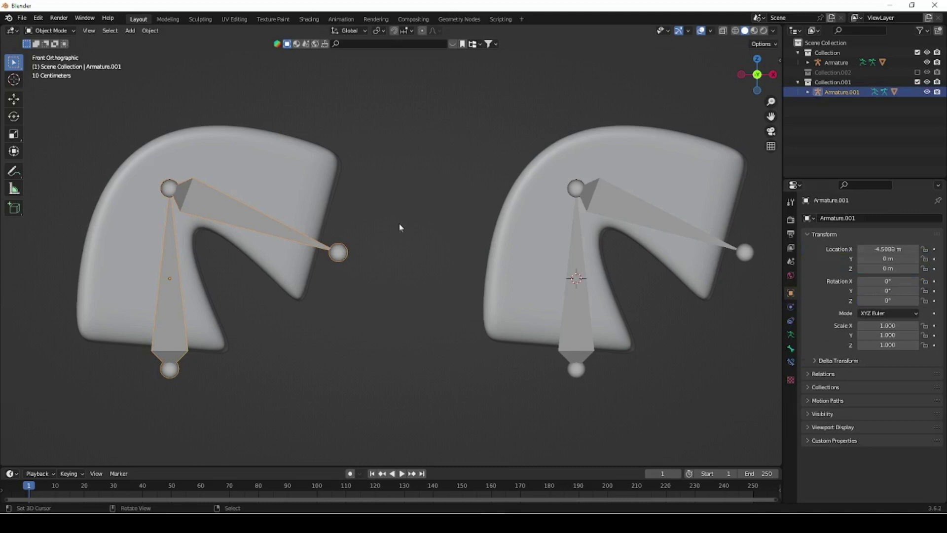
pyautogui.click(768, 265)
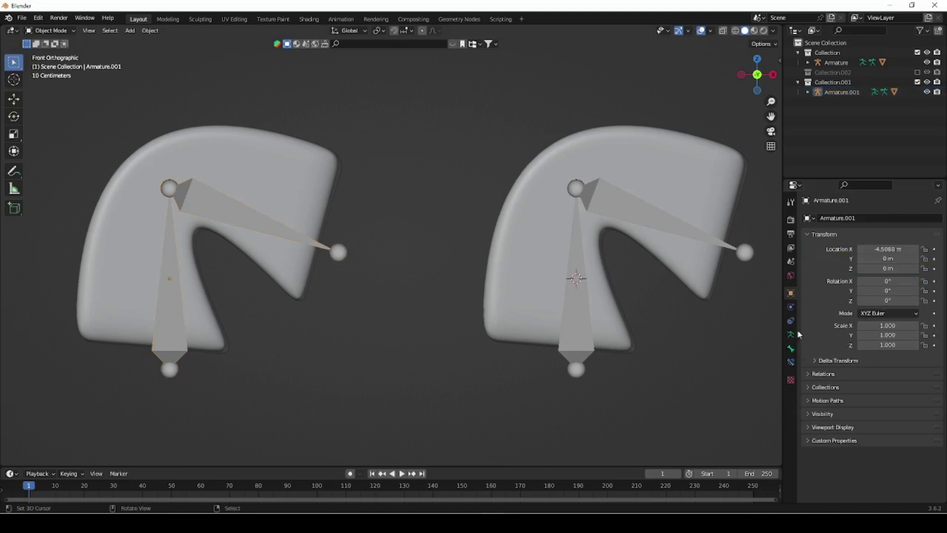
# - Set the smooth type of Cube.001's CorrectiveSmooth modifier to Simple
pyautogui.click(338, 180)
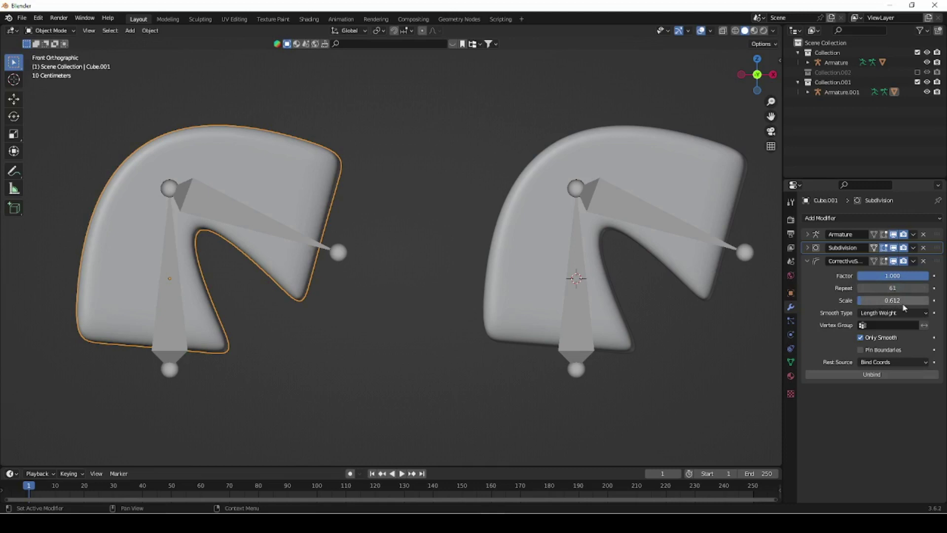
pyautogui.click(883, 315)
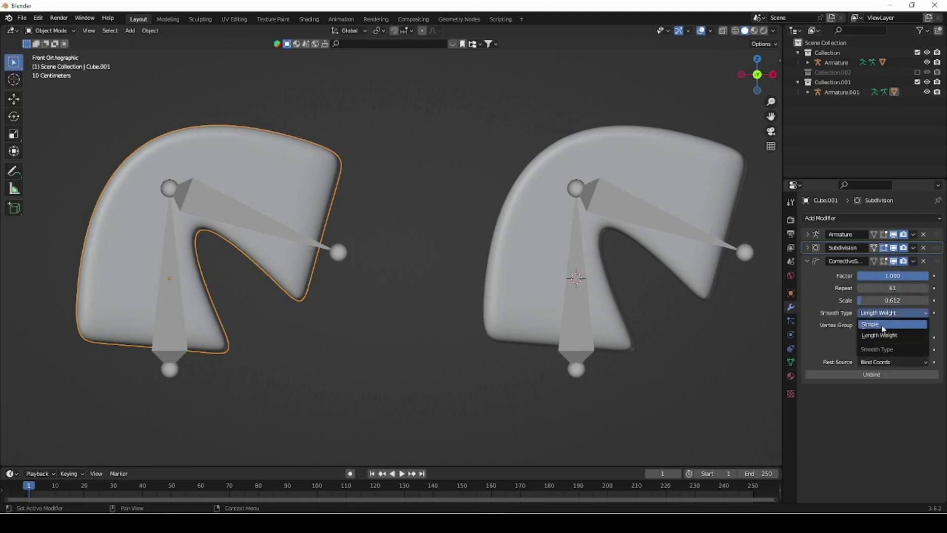
pyautogui.click(881, 325)
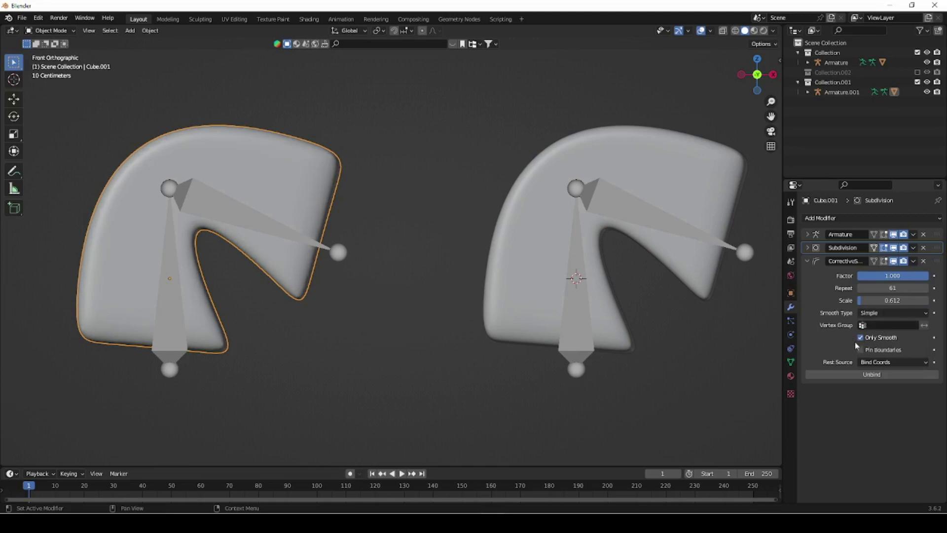
# - Review the Rest Source options and locate Smooth Corrective among the available Deform modifiers without adding another one
pyautogui.click(873, 362)
pyautogui.click(881, 218)
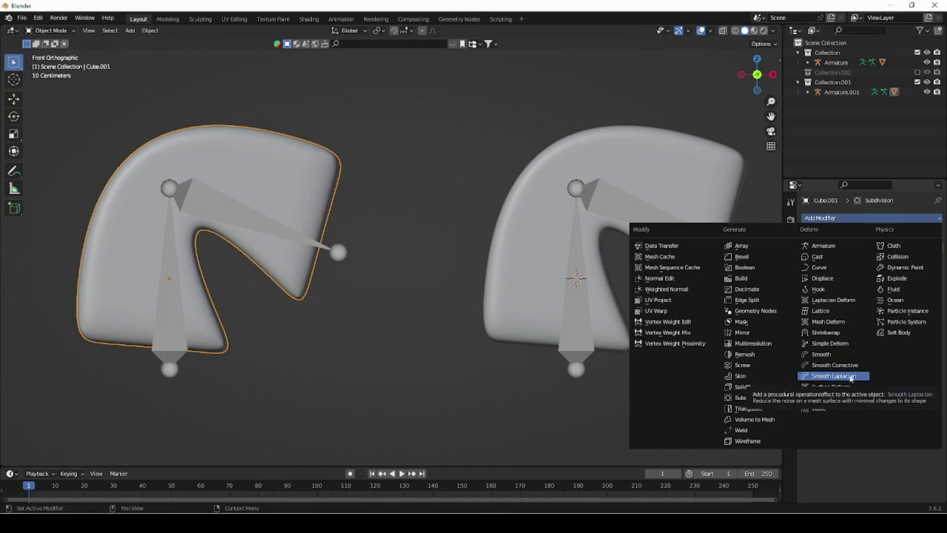
pyautogui.click(835, 365)
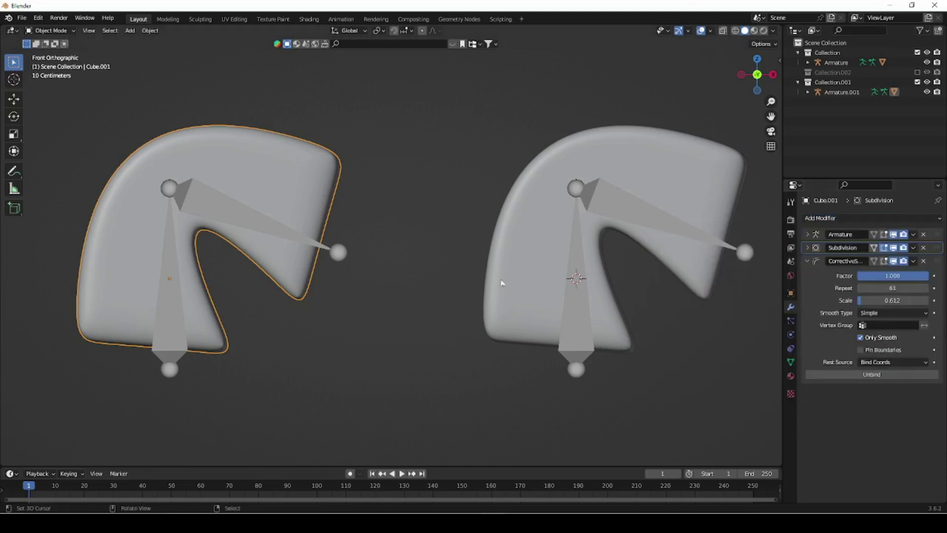